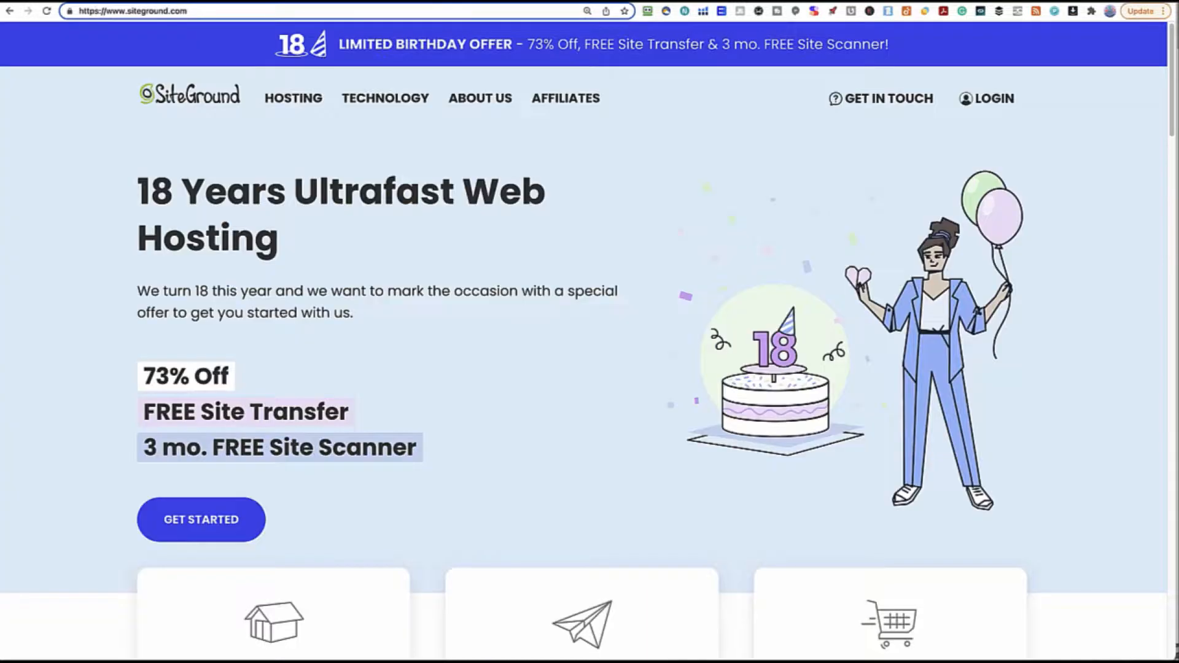
Show the SiteGround homepage with its 73% off birthday hosting offer
mouse_move(480, 98)
Switch to Plesk and list the server's 9 existing domains
click(560, 359)
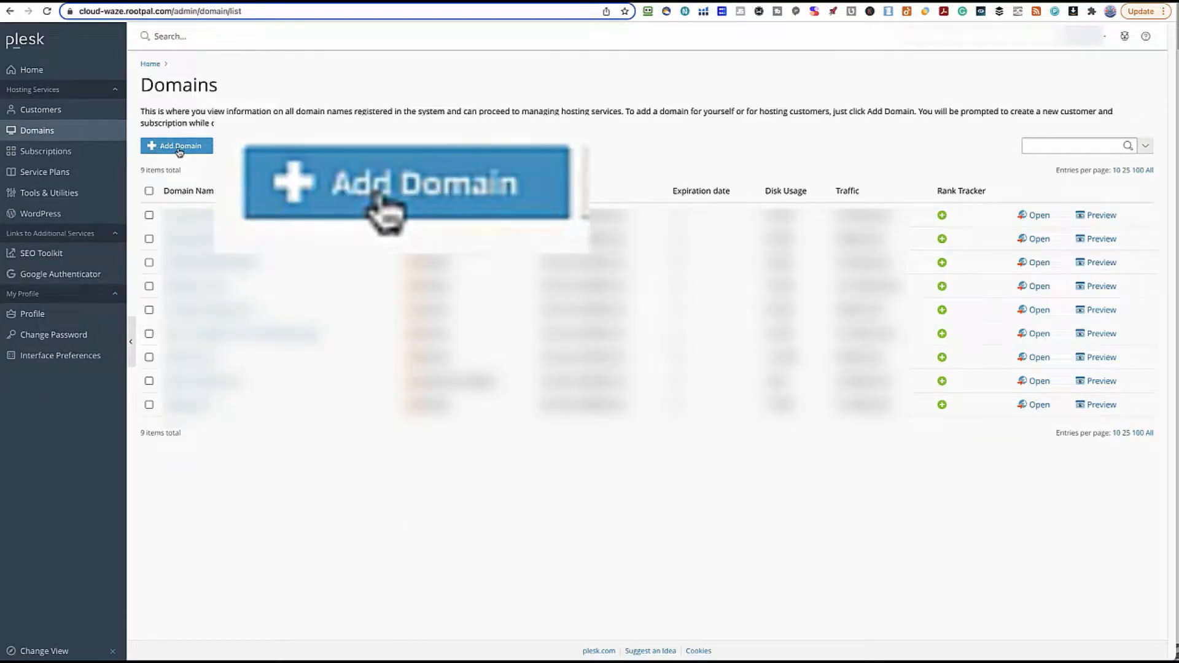
Add a WordPress site on the temporary domain great-stonebraker.51-81-244-99.plesk.page
click(202, 148)
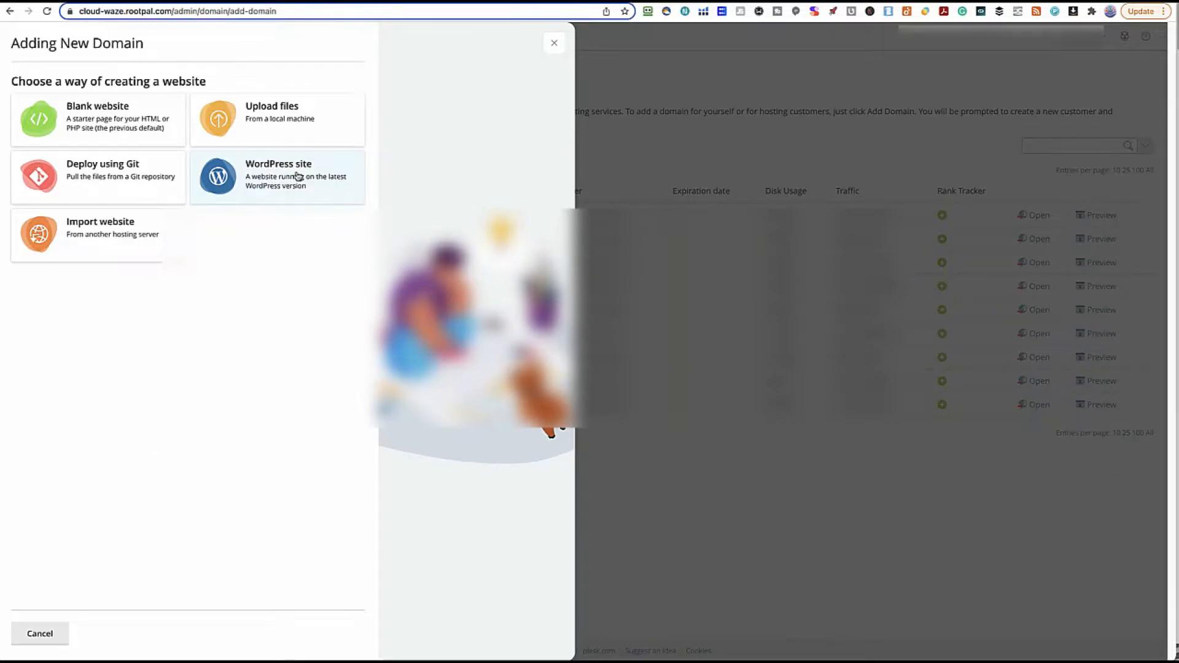
click(292, 182)
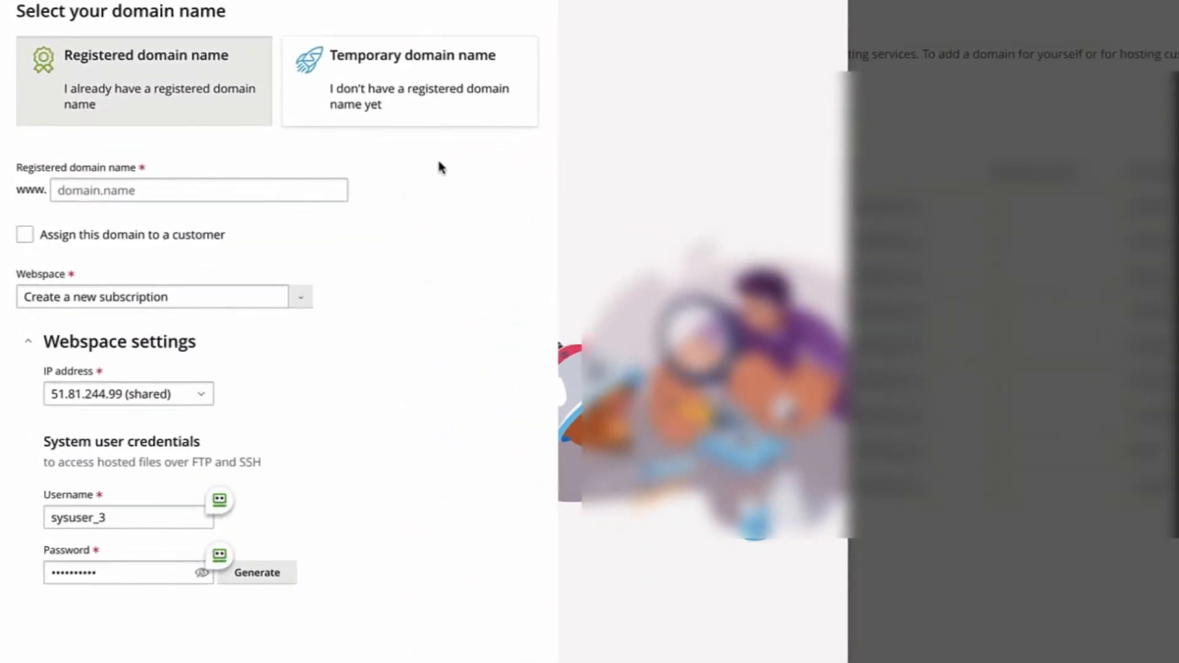
click(132, 191)
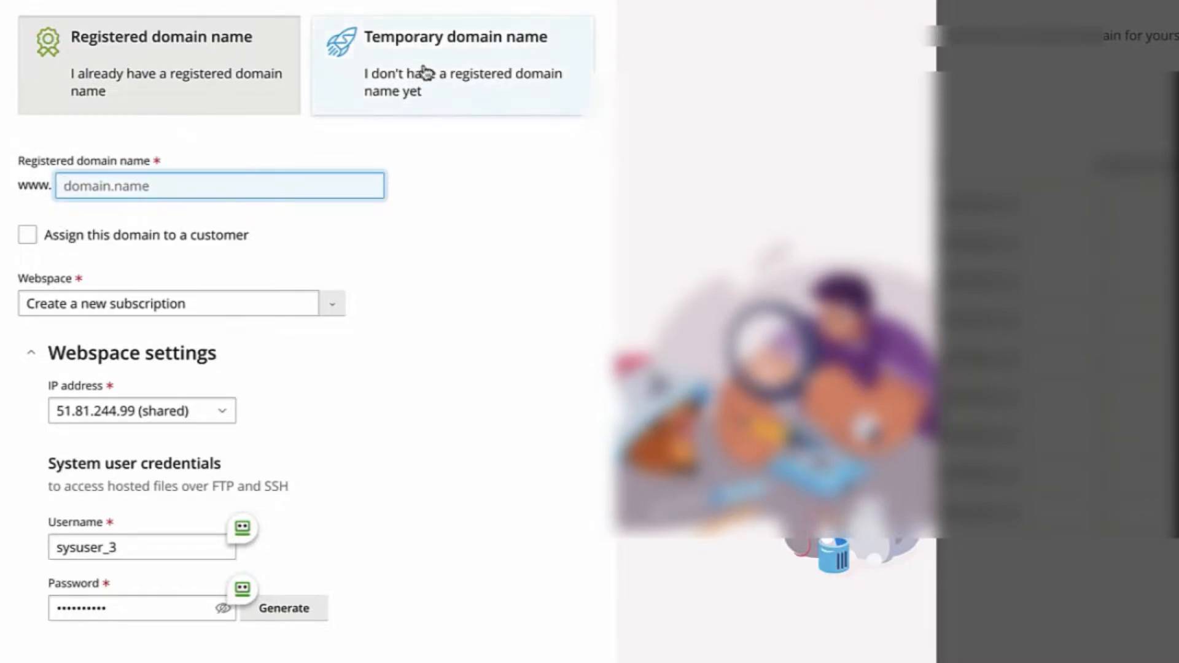
click(490, 72)
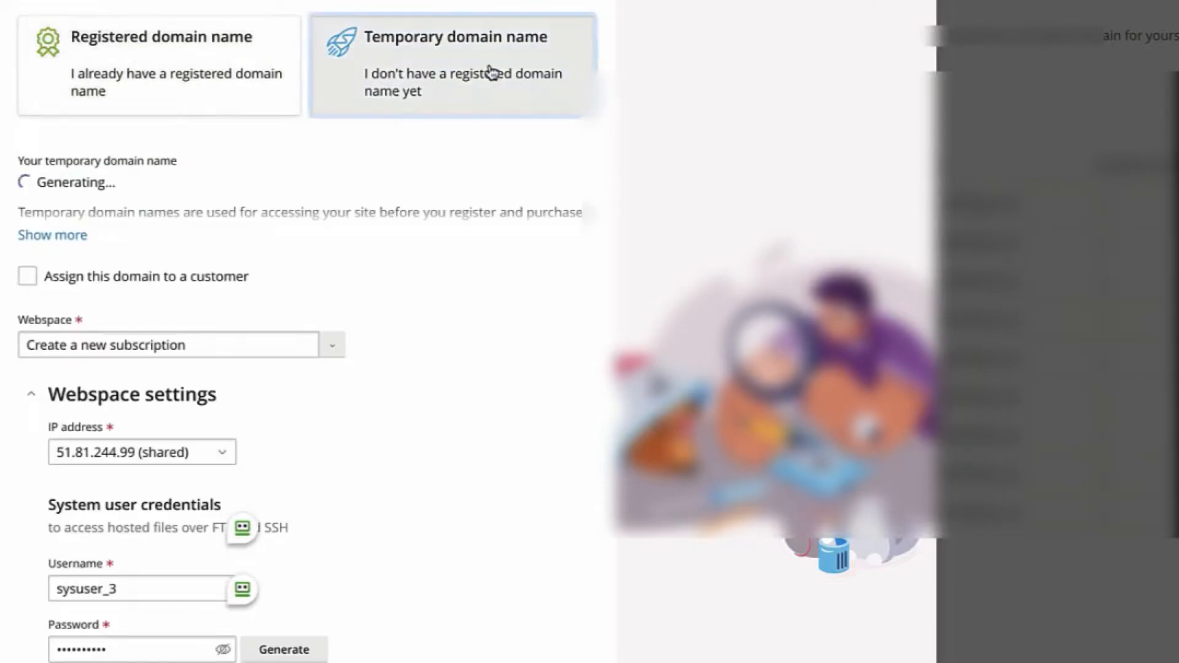
drag(18, 182, 319, 194)
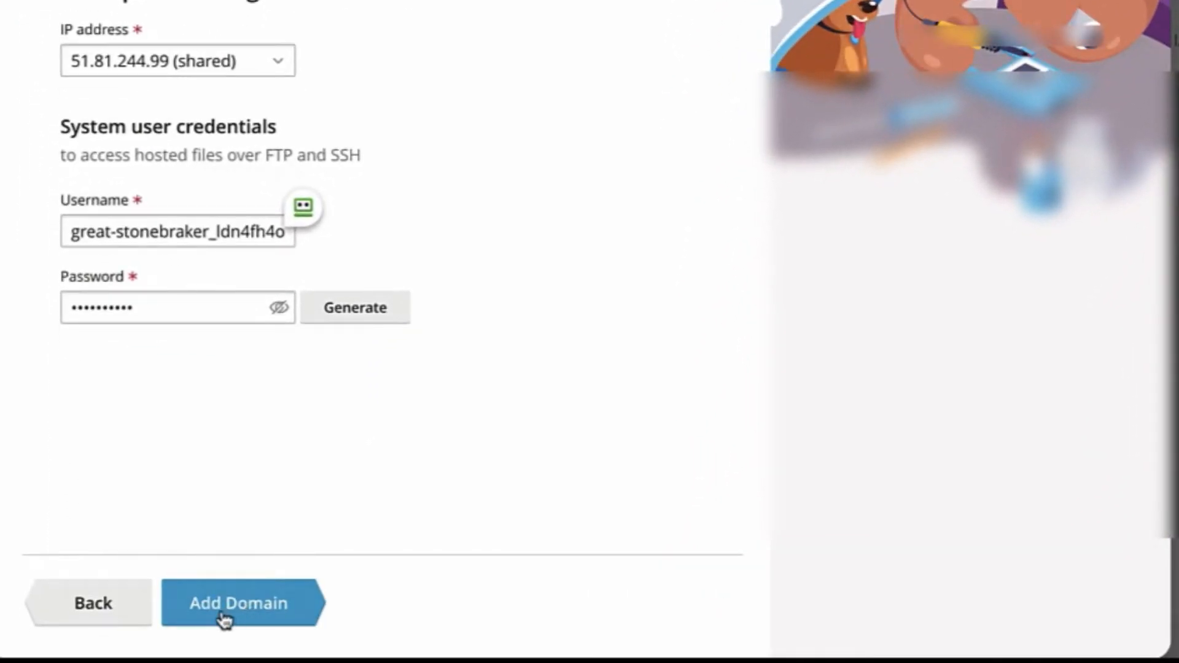
click(245, 614)
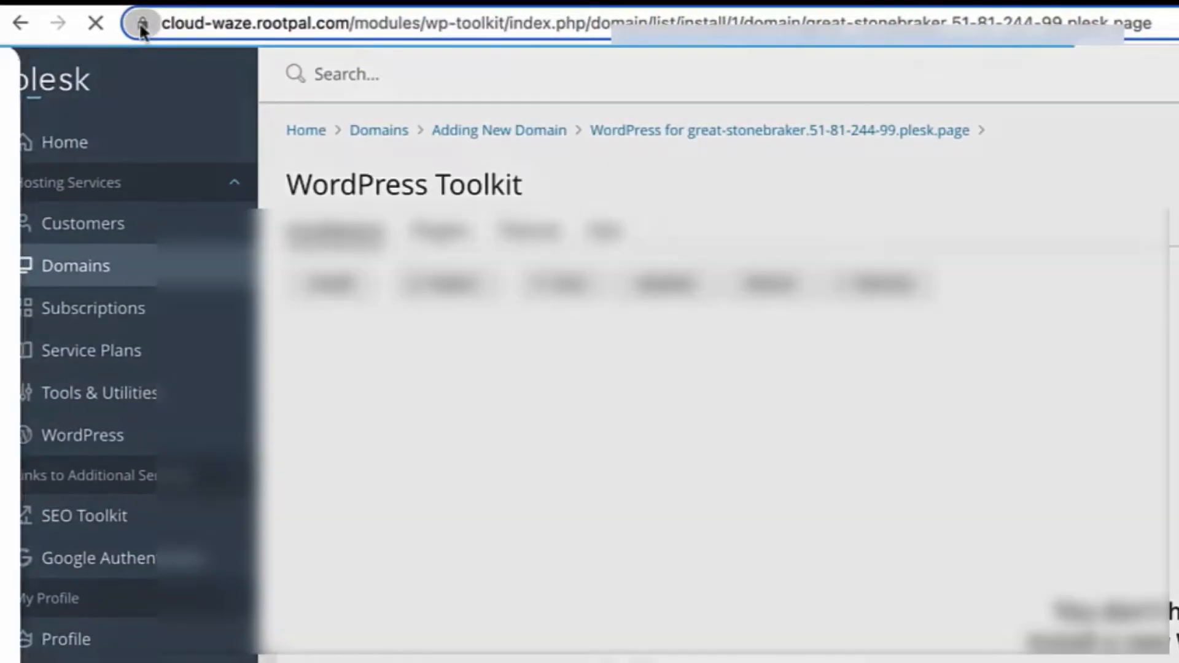
Check the site's secure connection and review the Install WordPress title and installation directory
click(142, 25)
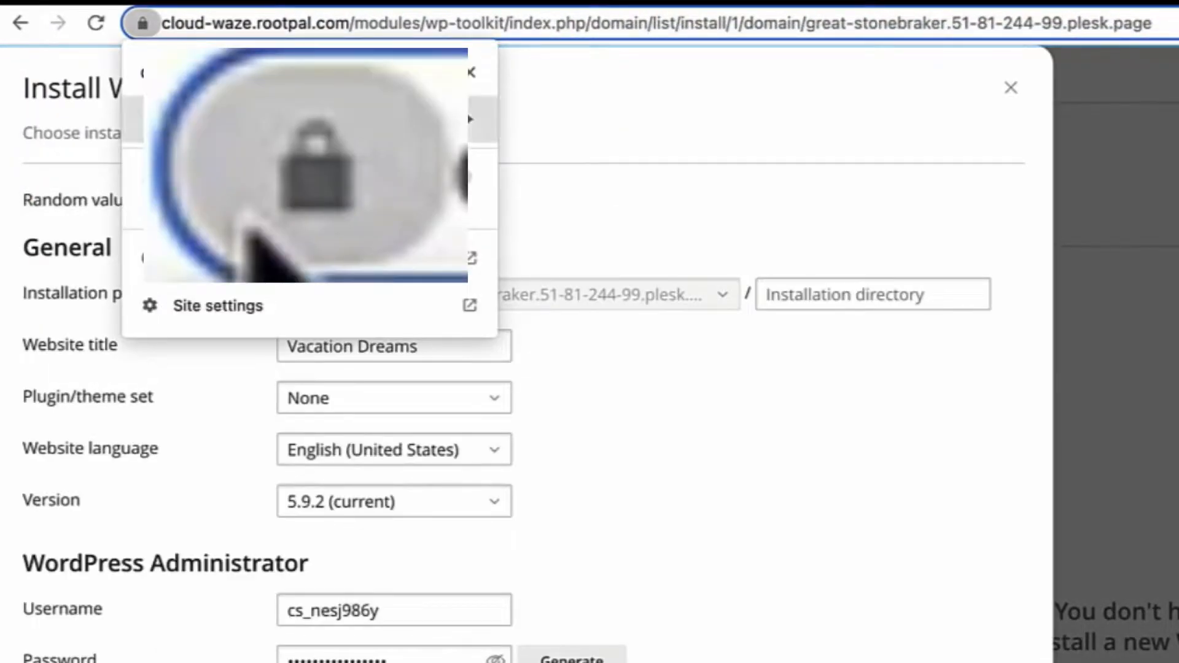
click(143, 26)
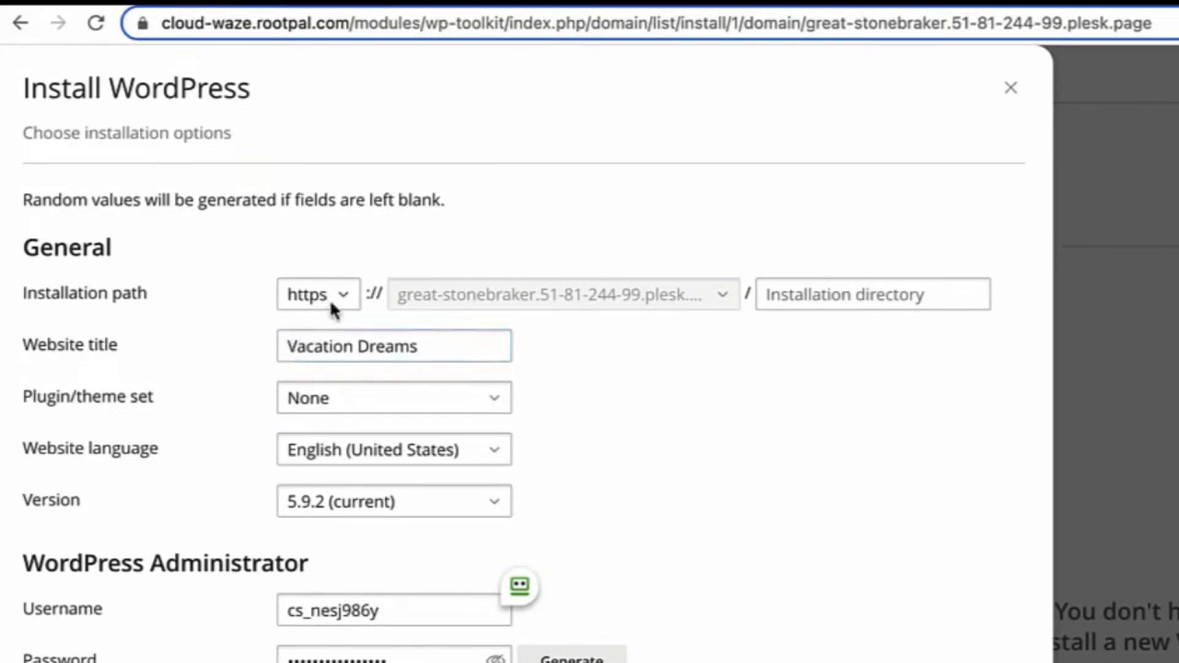
drag(269, 106, 23, 92)
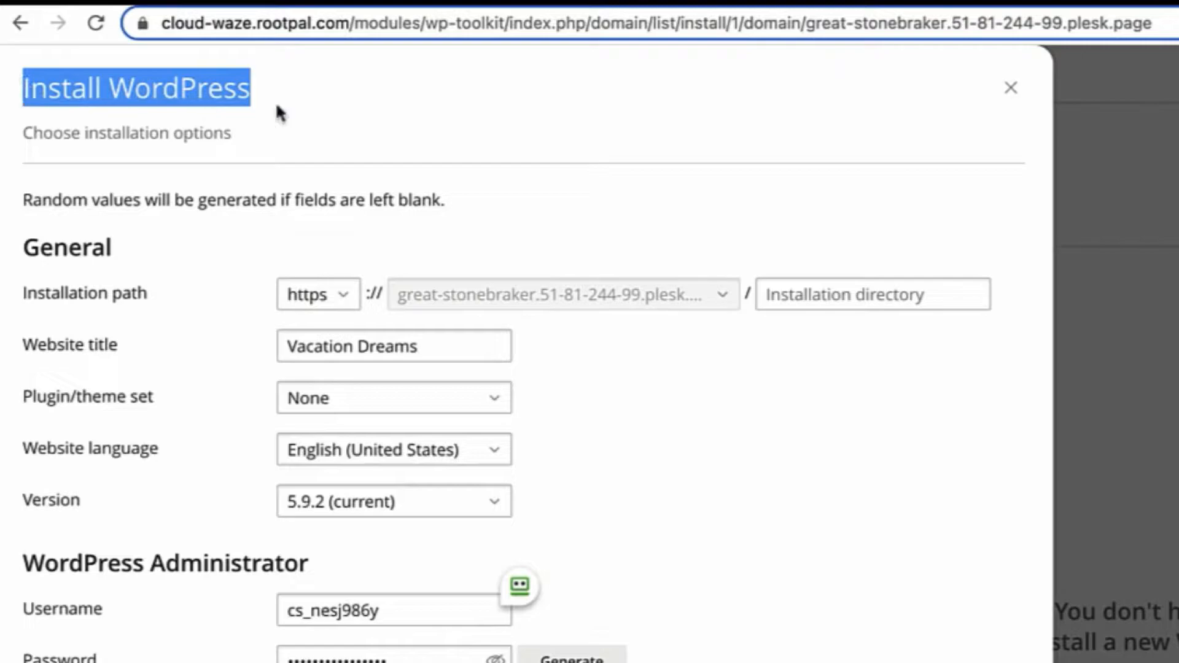
click(356, 87)
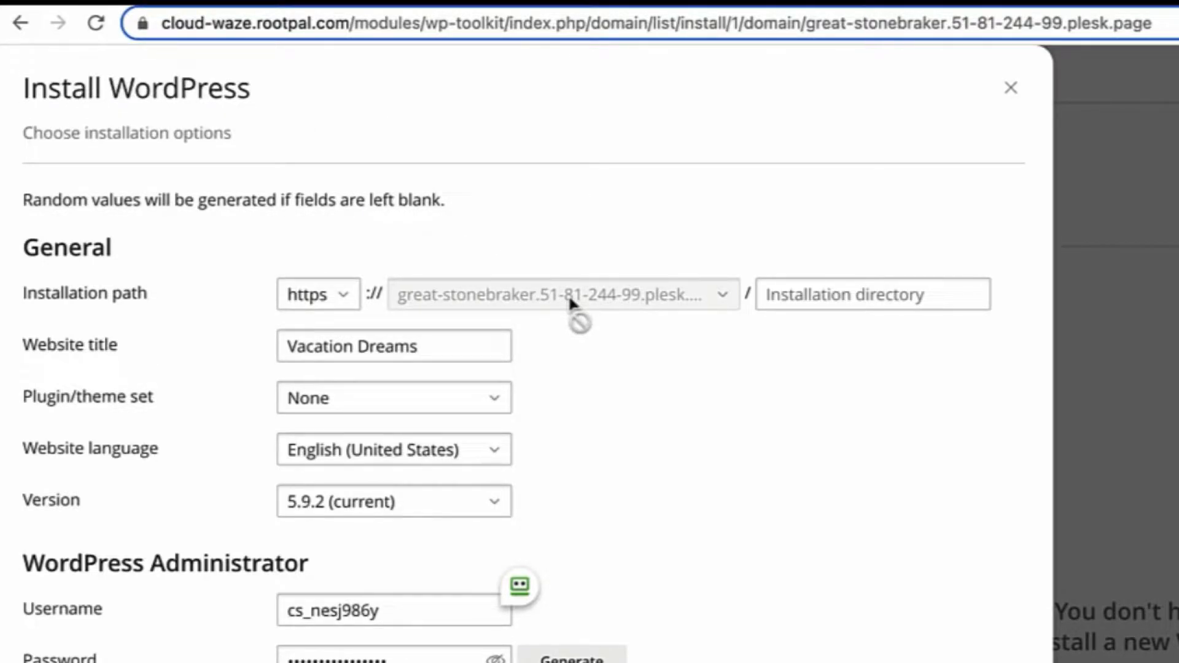
click(872, 295)
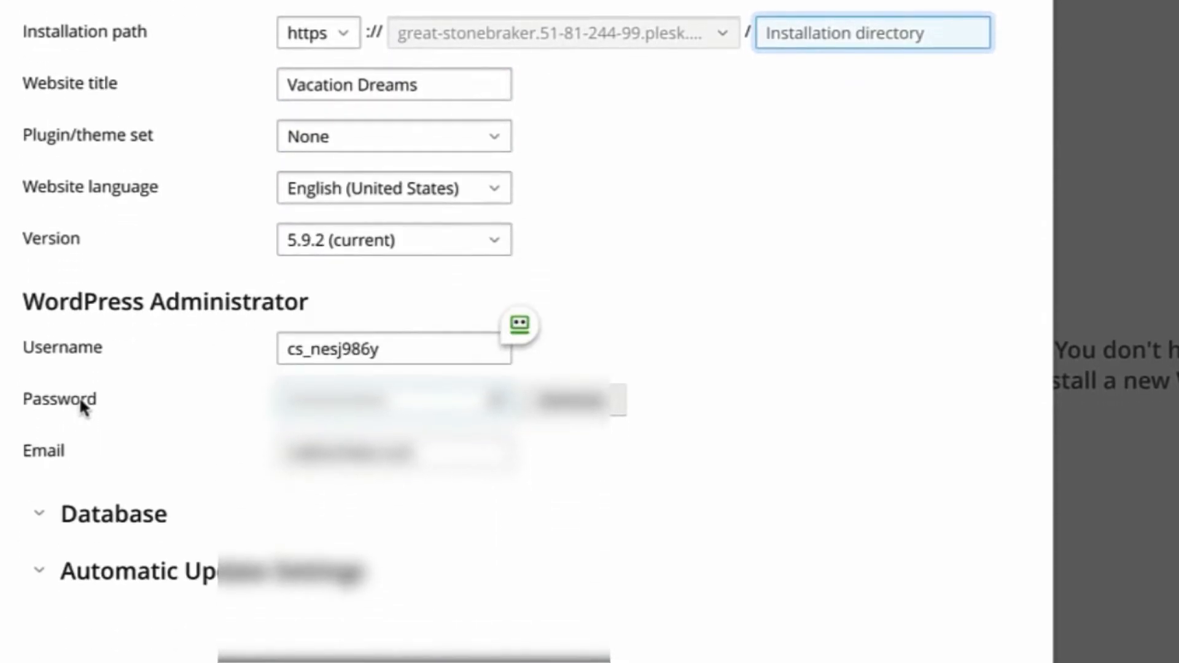
Replace the generated administrator username with a new one
double_click(390, 349)
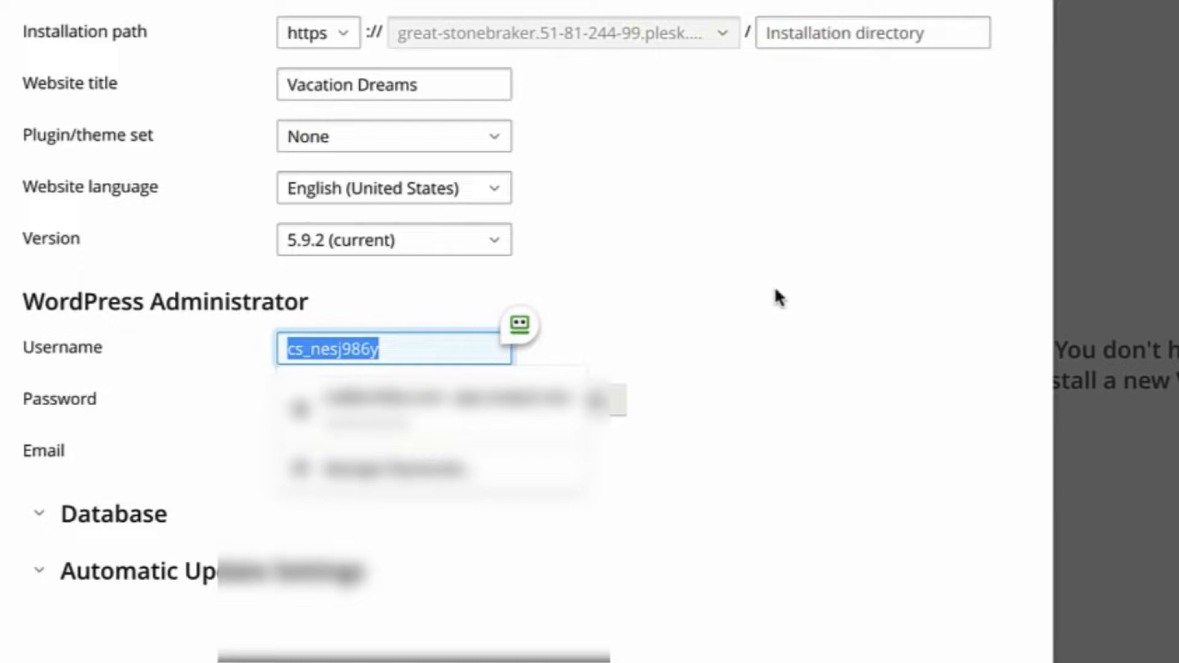
text(admin)
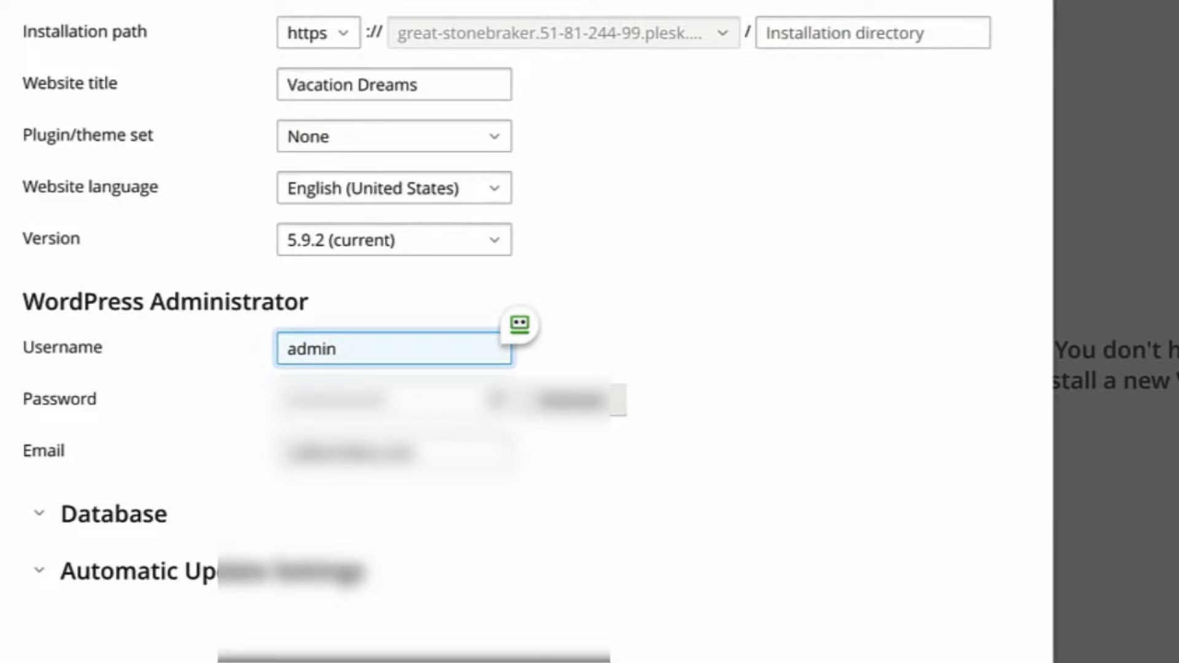
click(774, 255)
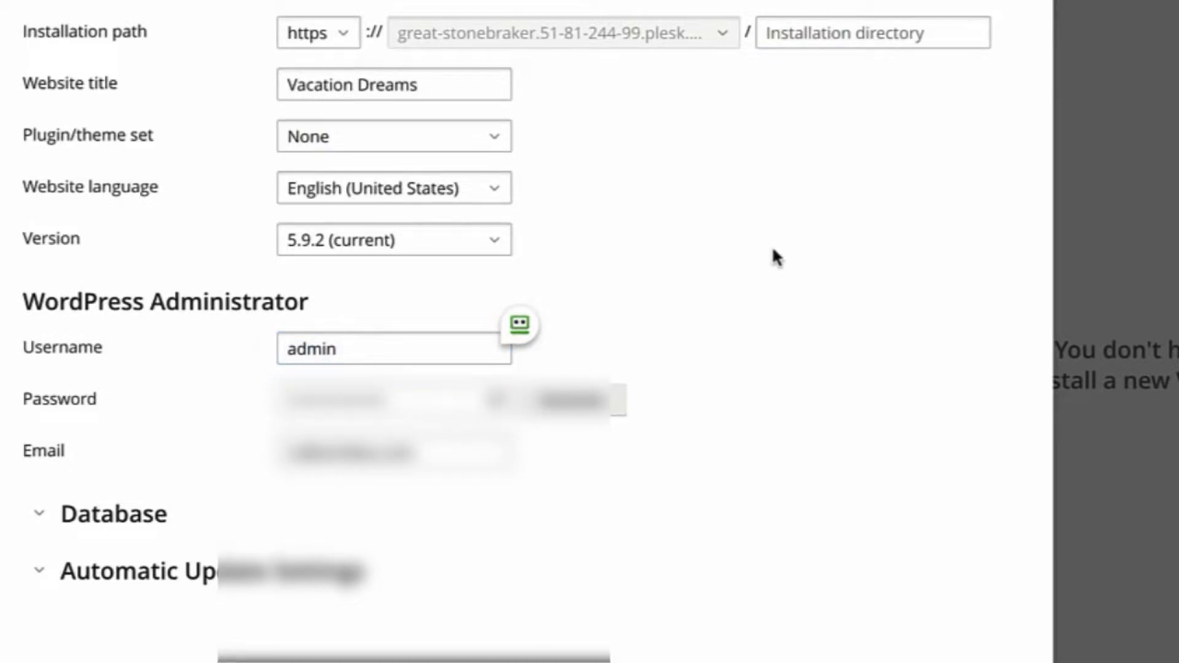
drag(347, 349, 255, 349)
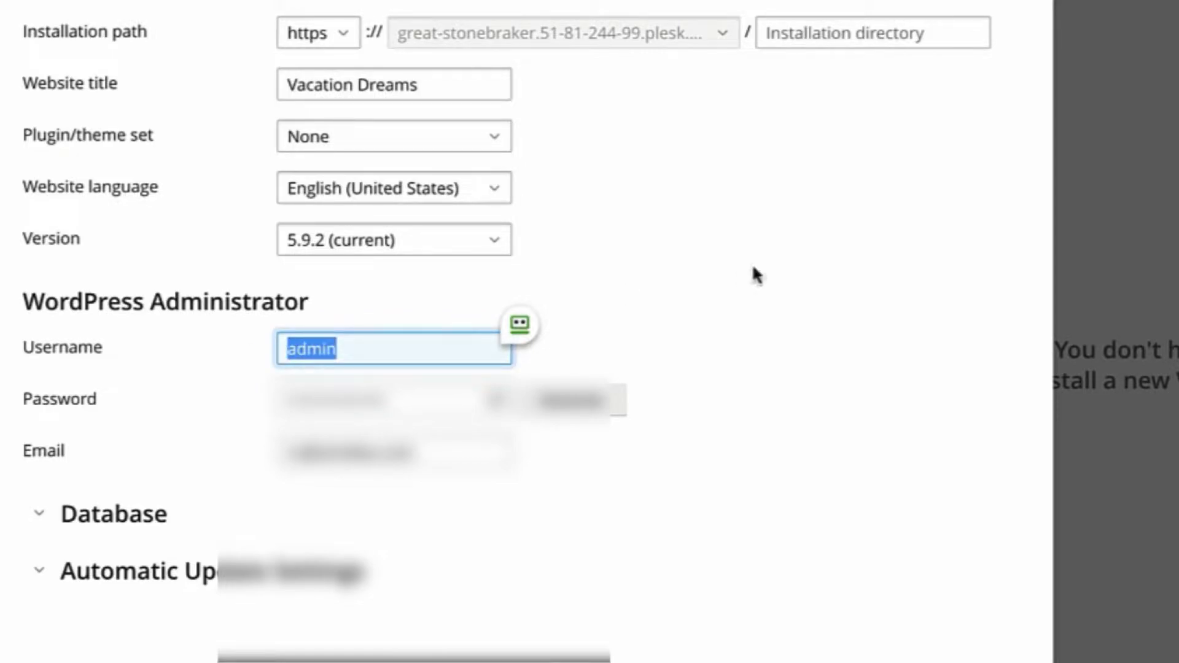
key(BackSpace)
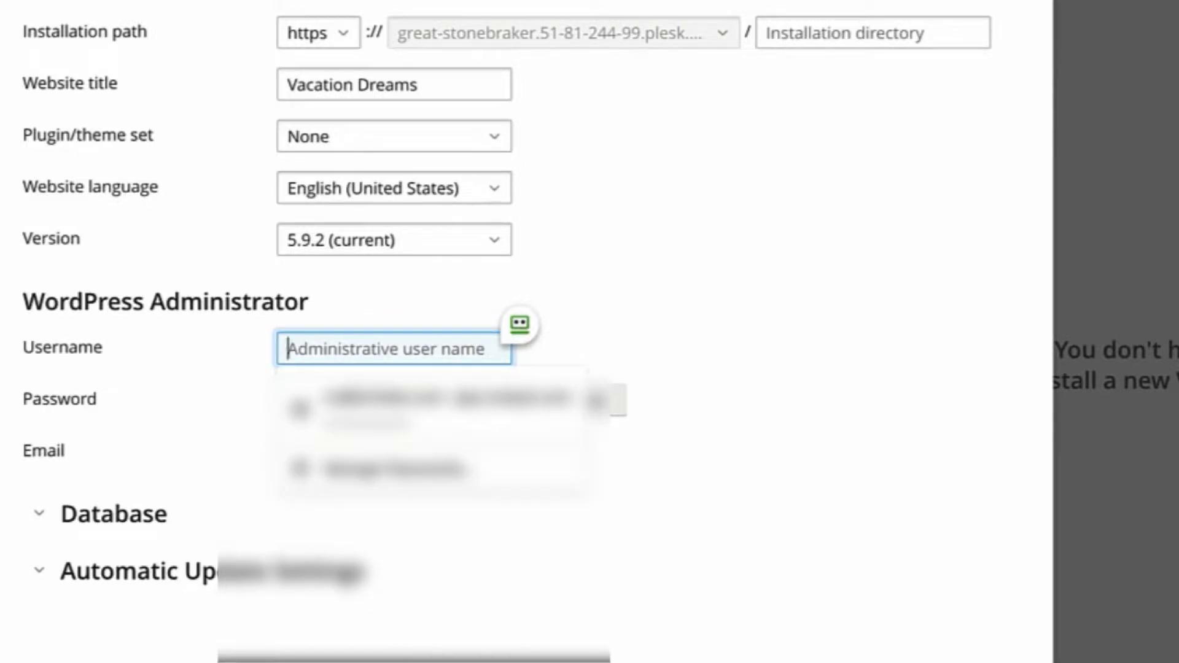
text(qwert)
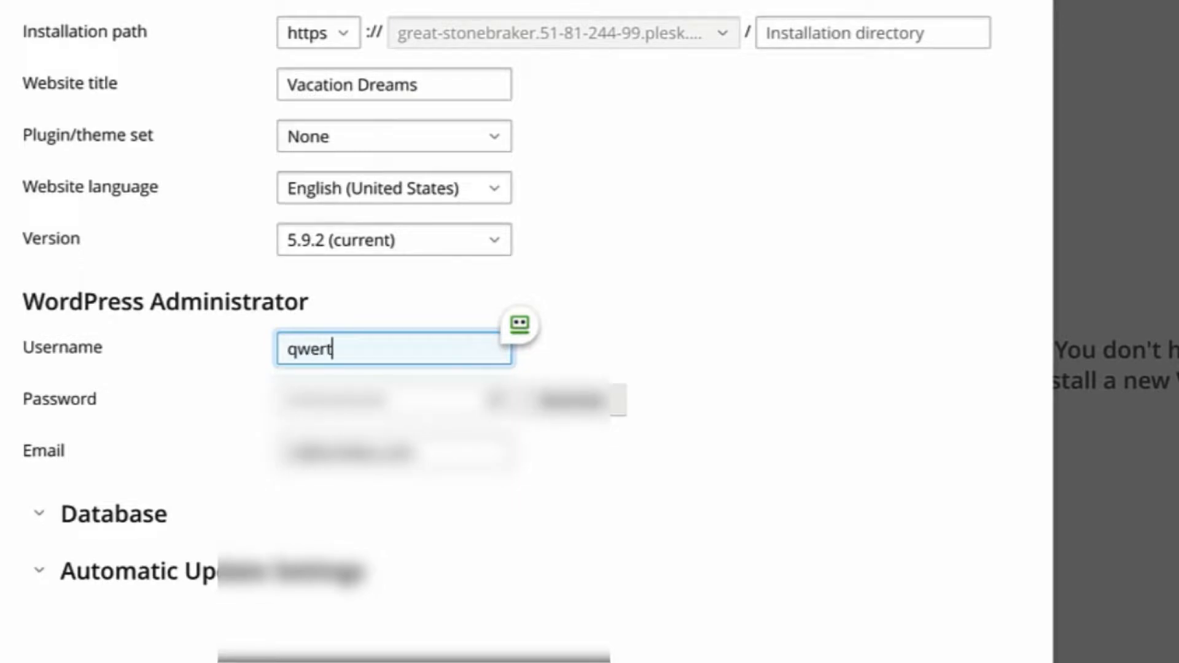
drag(358, 345, 326, 350)
click(768, 305)
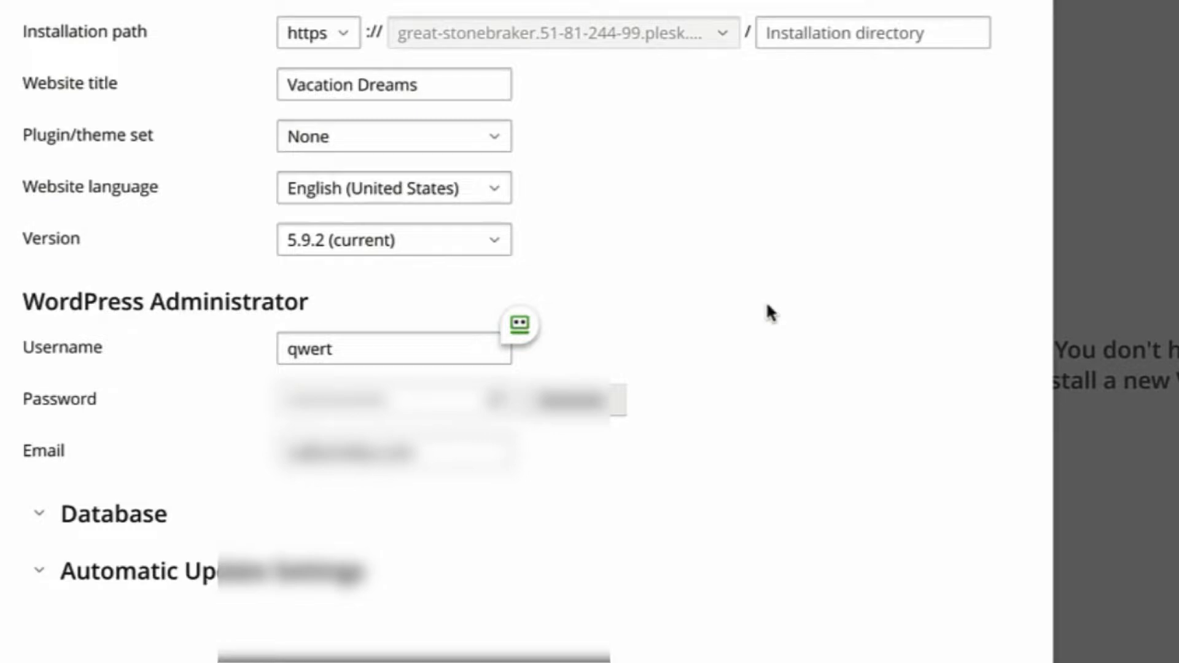
Review the admin password, install WordPress, and open the new Vacation Dreams site
click(496, 403)
double_click(453, 405)
click(798, 408)
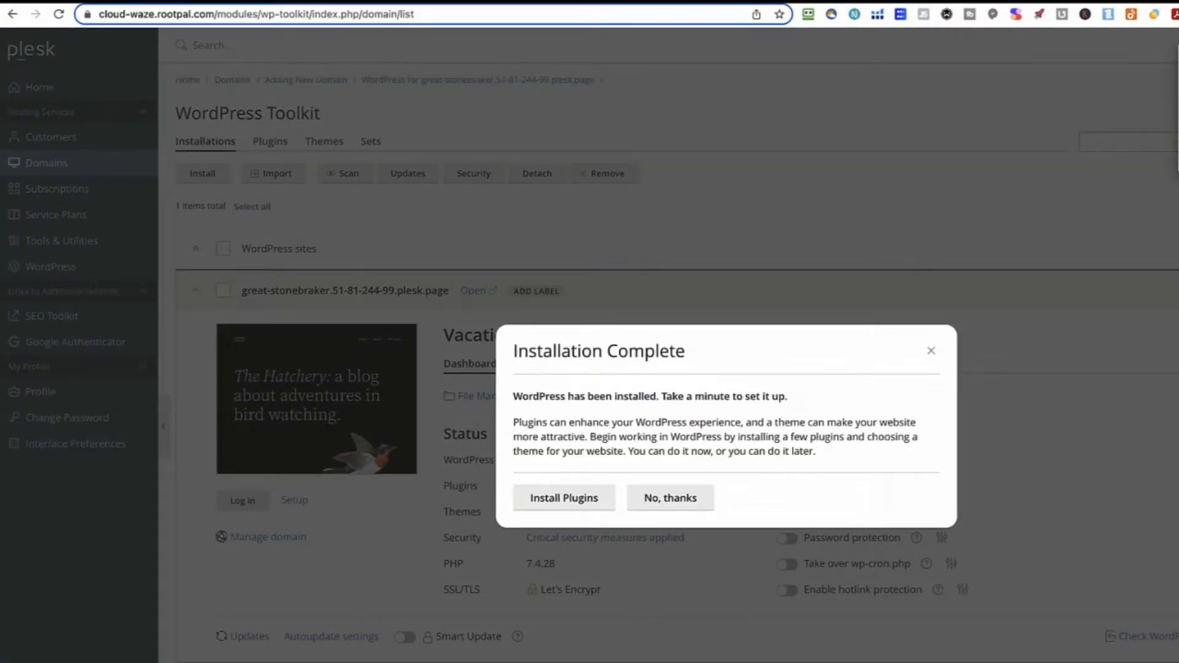
click(930, 351)
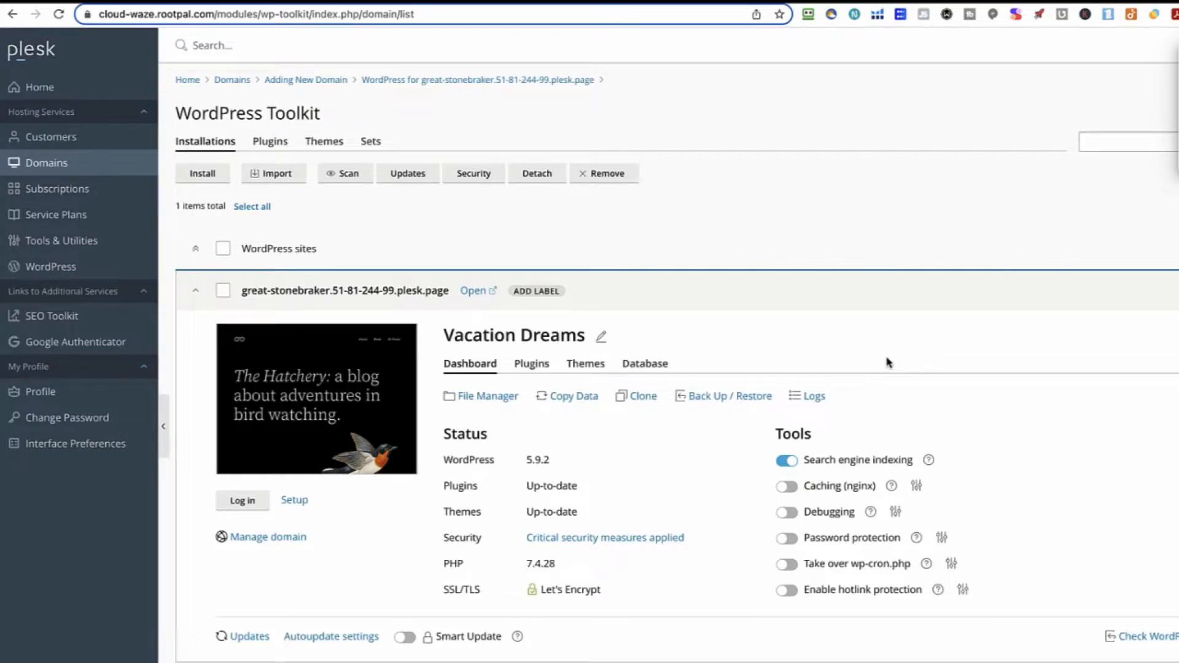
click(475, 291)
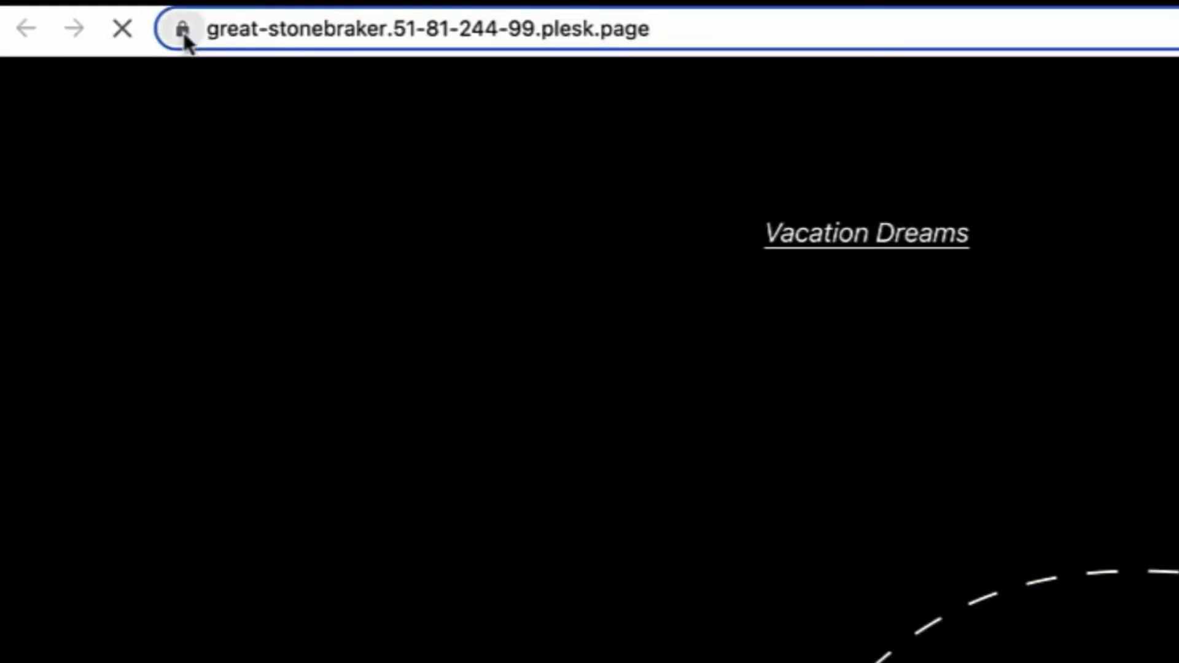
Inspect the site's secure connection and its full https address
click(70, 11)
click(232, 30)
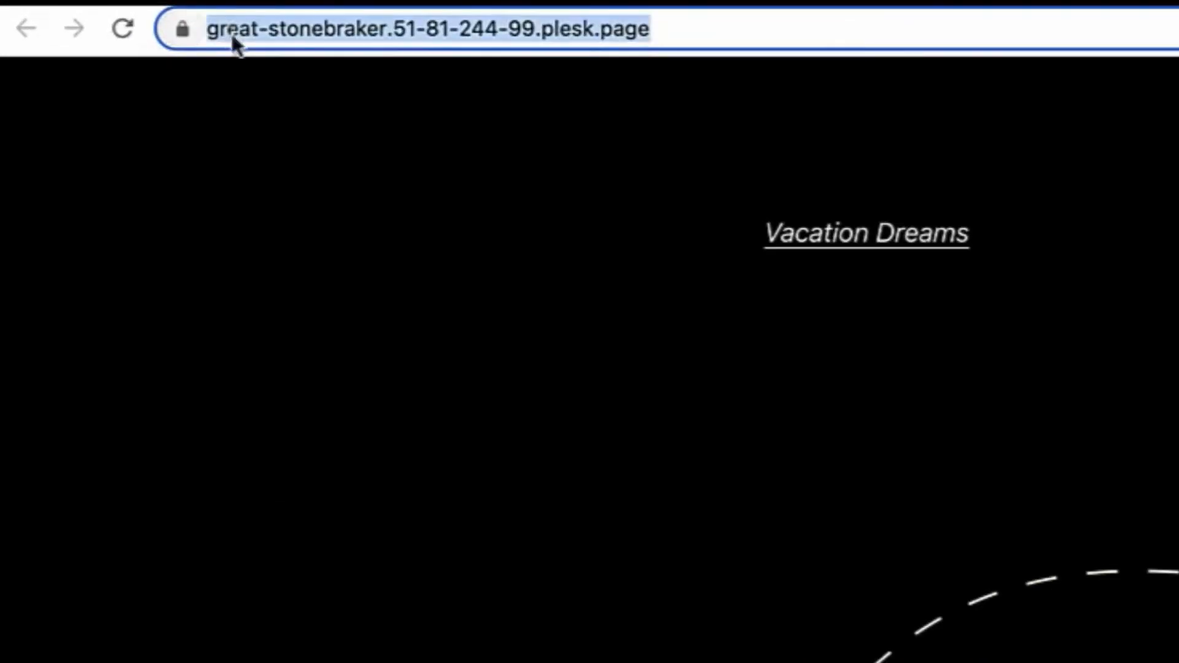
click(241, 27)
drag(260, 35, 179, 38)
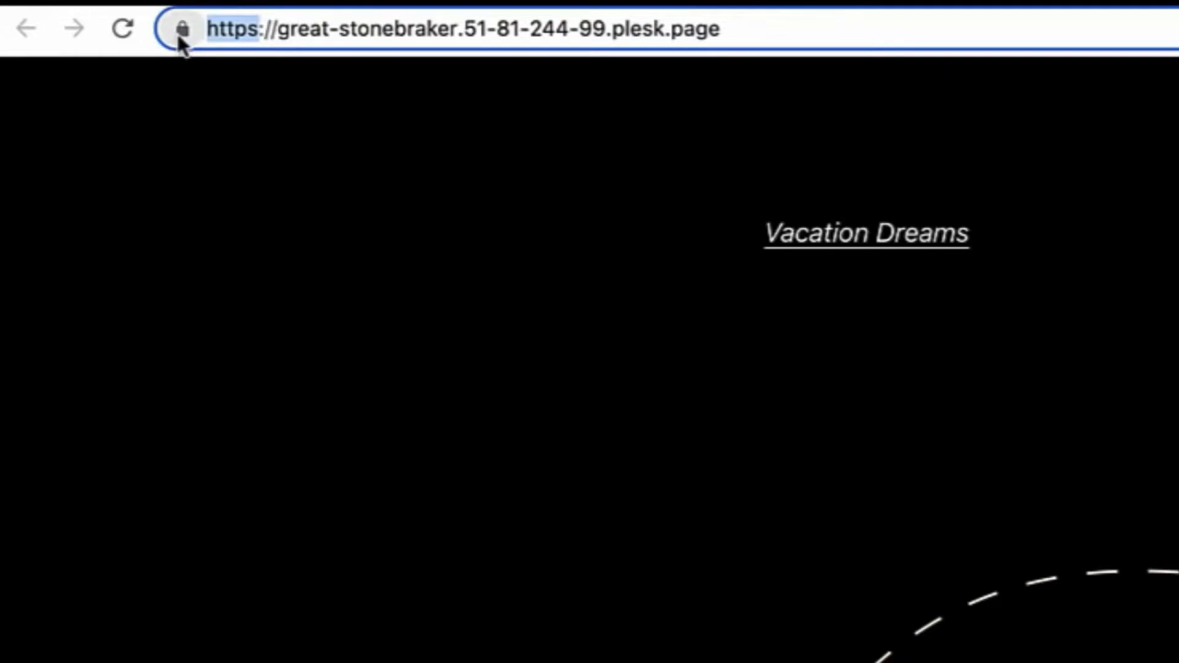
click(468, 239)
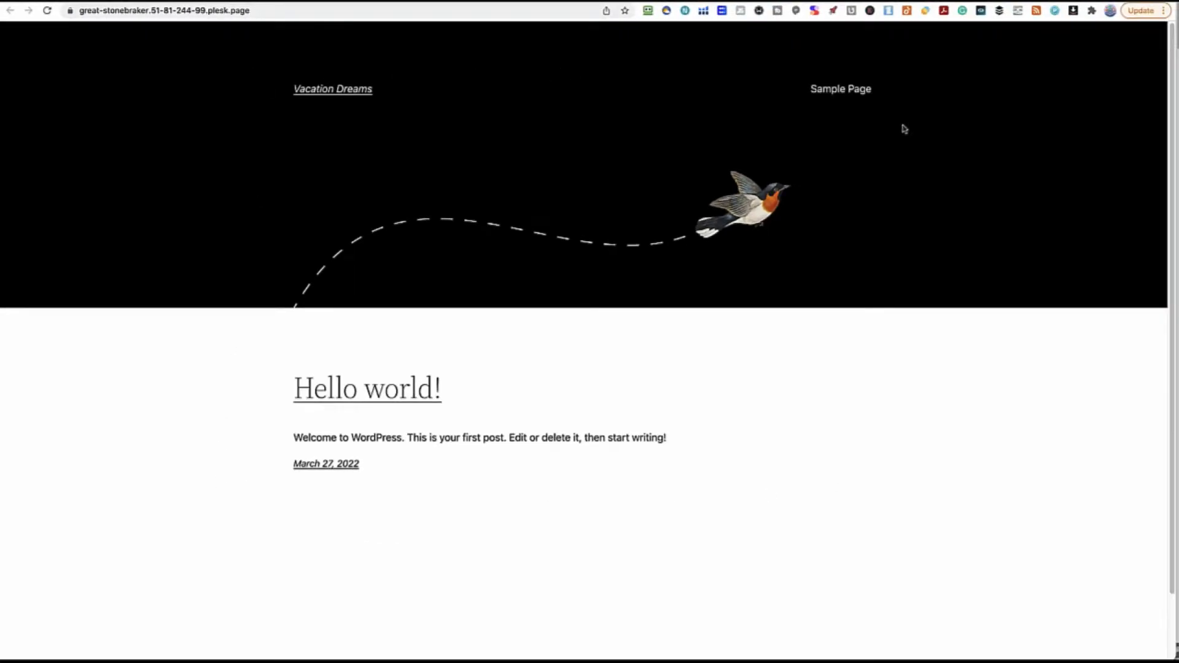
Go to the site's /wp-admin address and log in with the admin credentials
click(261, 11)
click(299, 10)
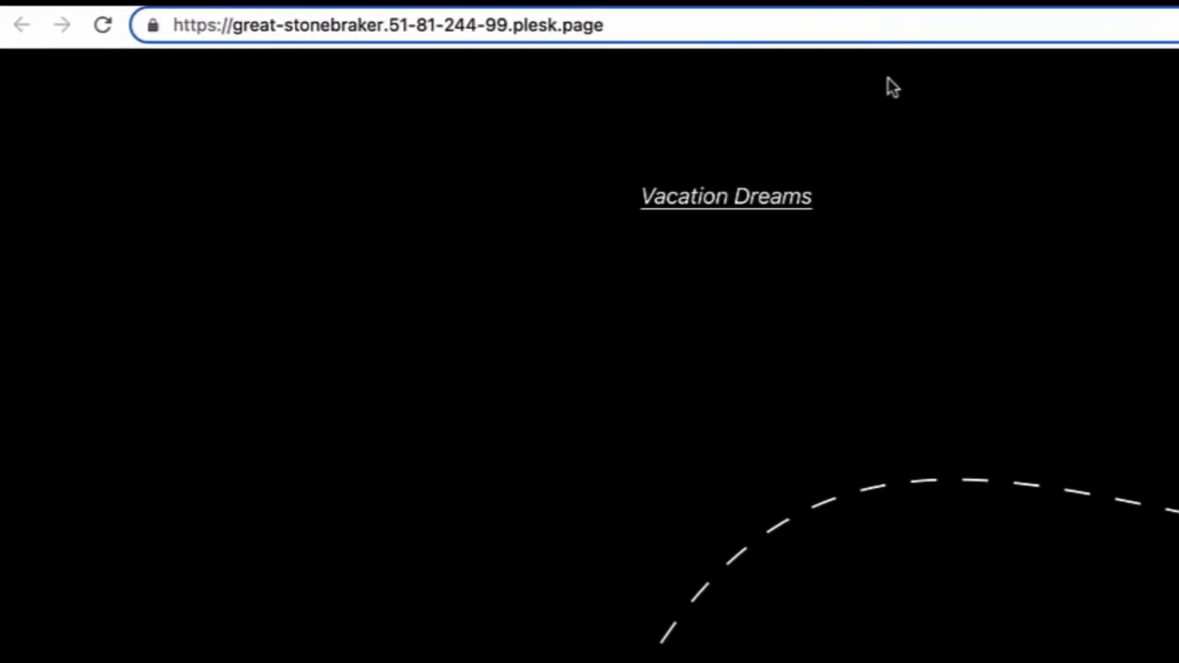
text(/wp-admin)
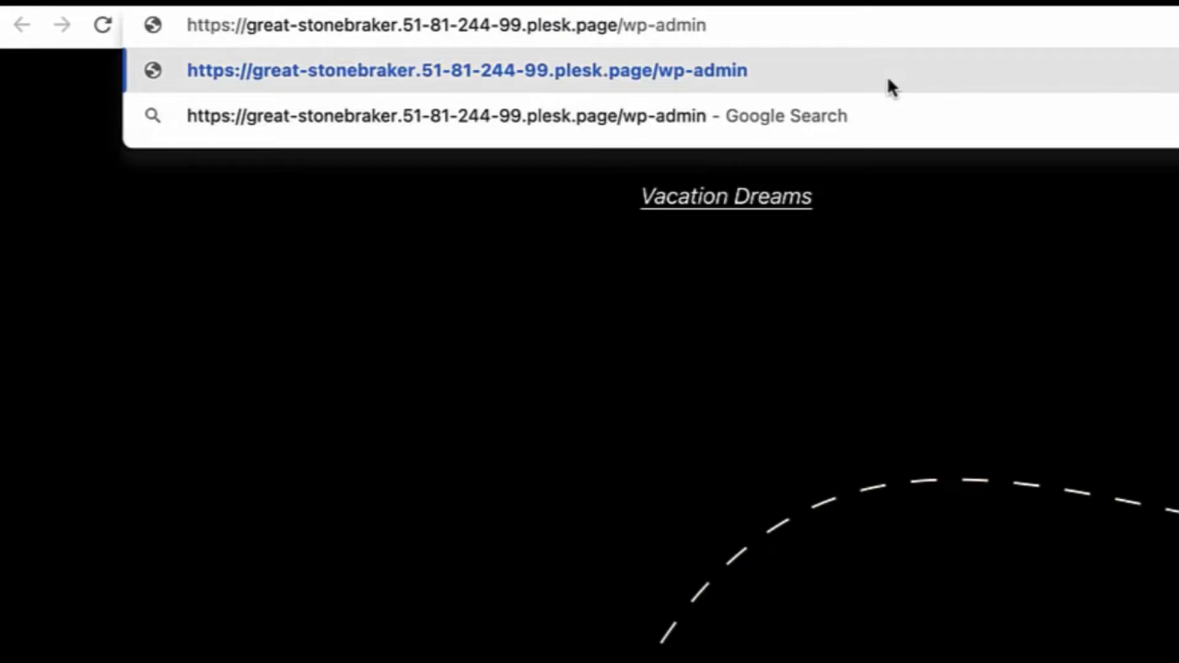
key(Return)
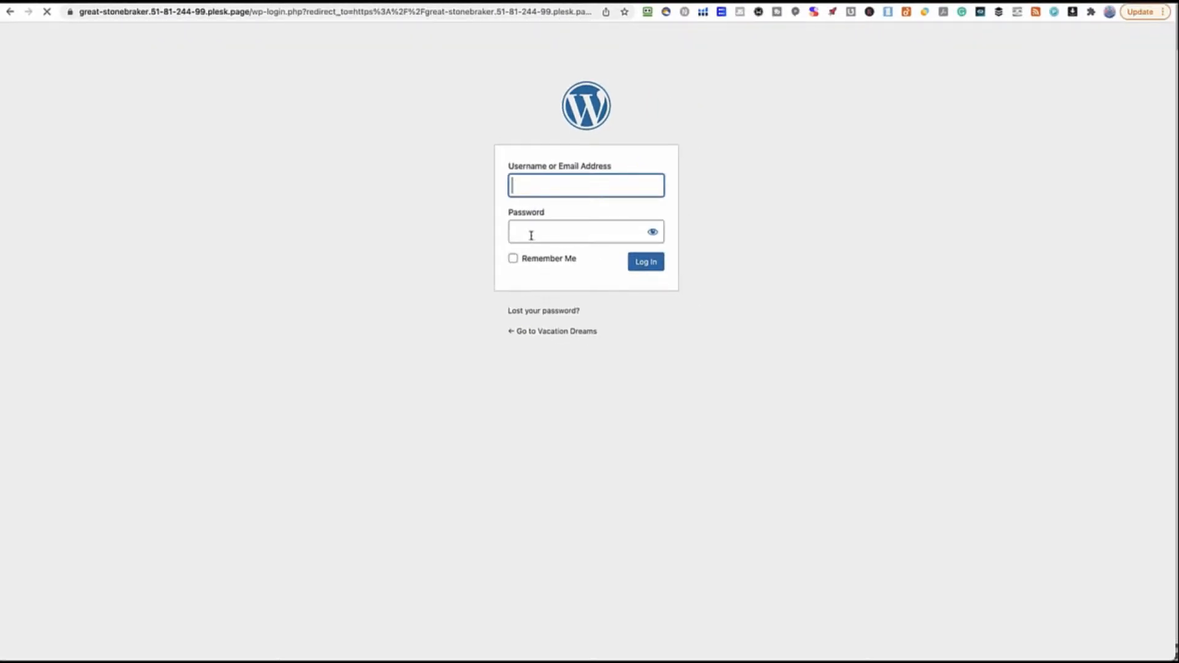
click(1153, 509)
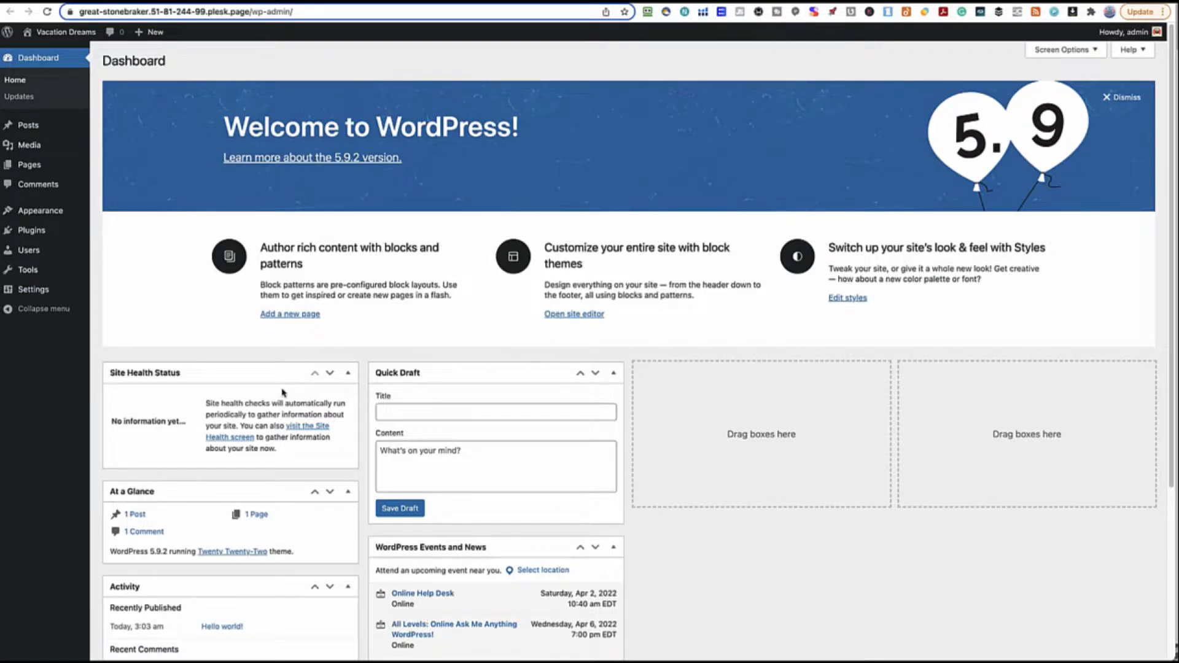
Move the Events and News and At a Glance boxes into the third and fourth dashboard columns
scroll(690, 370, down, 4)
scroll(682, 367, up, 4)
drag(429, 544, 694, 372)
mouse_move(295, 494)
mouse_down()
mouse_move(1001, 420)
mouse_move(999, 400)
mouse_up()
scroll(535, 518, down, 2)
drag(243, 420, 244, 303)
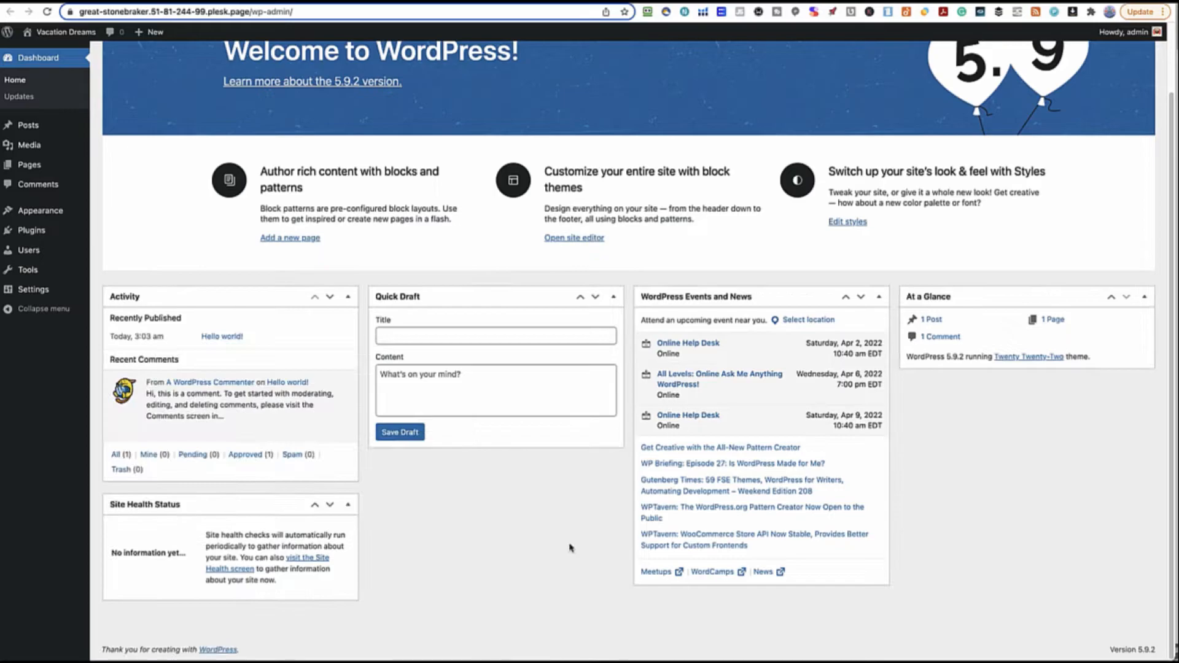
scroll(570, 547, up, 2)
Look through the Media Library and Pages list, then start a new page
mouse_move(29, 130)
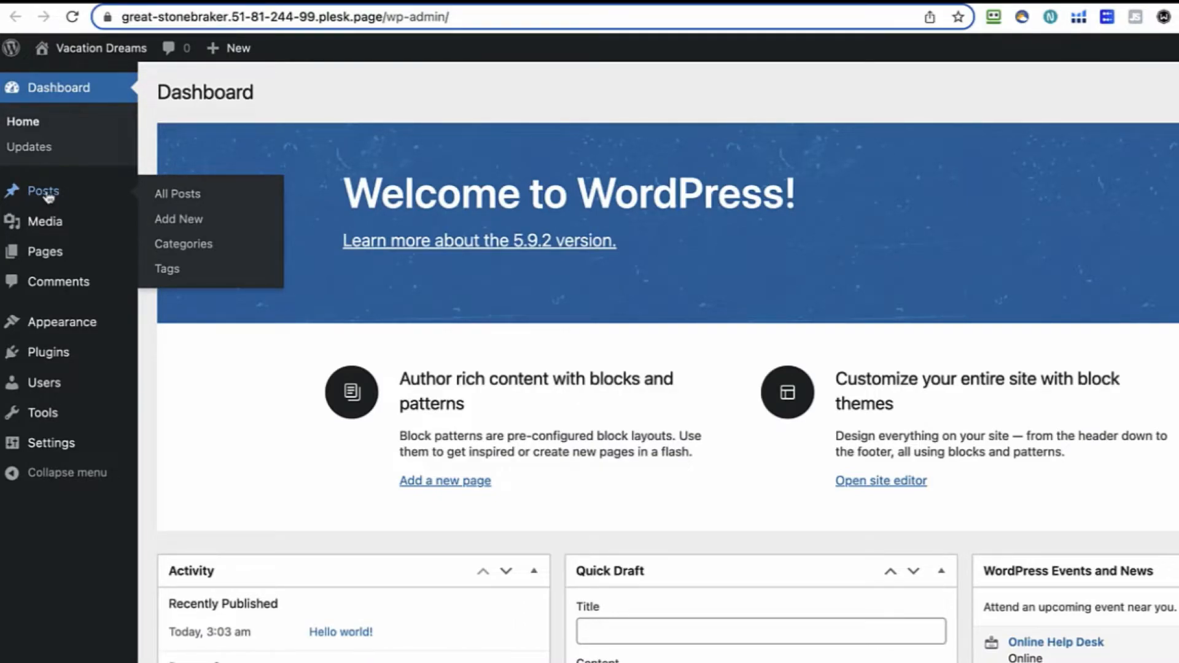
click(46, 222)
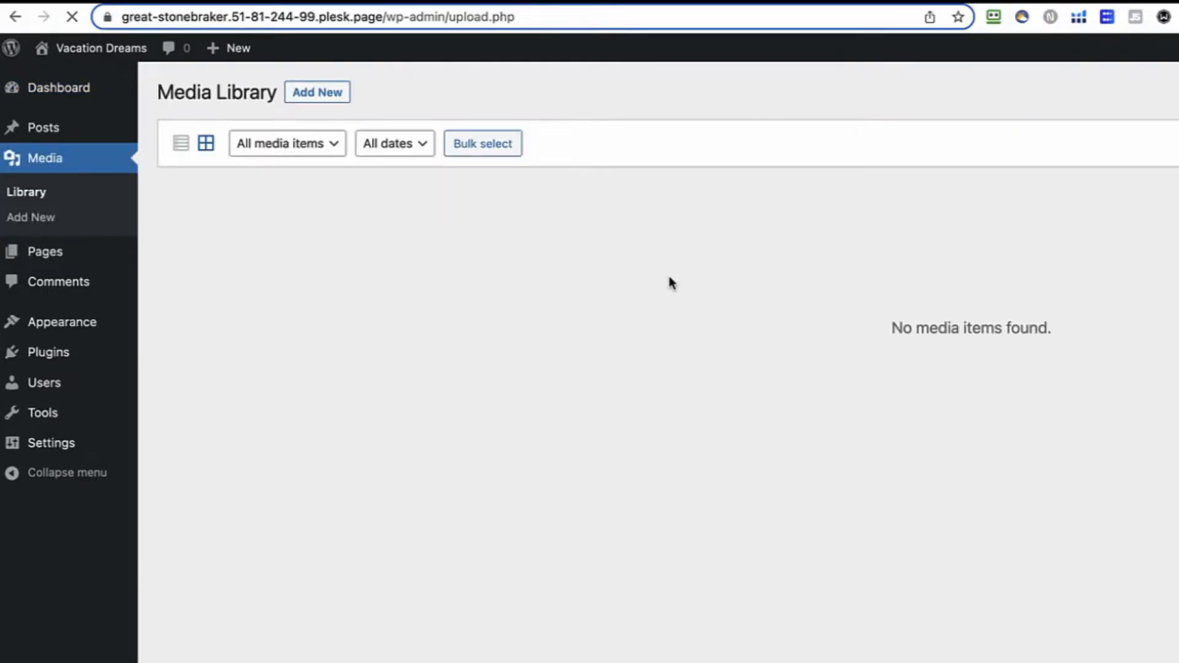
click(53, 258)
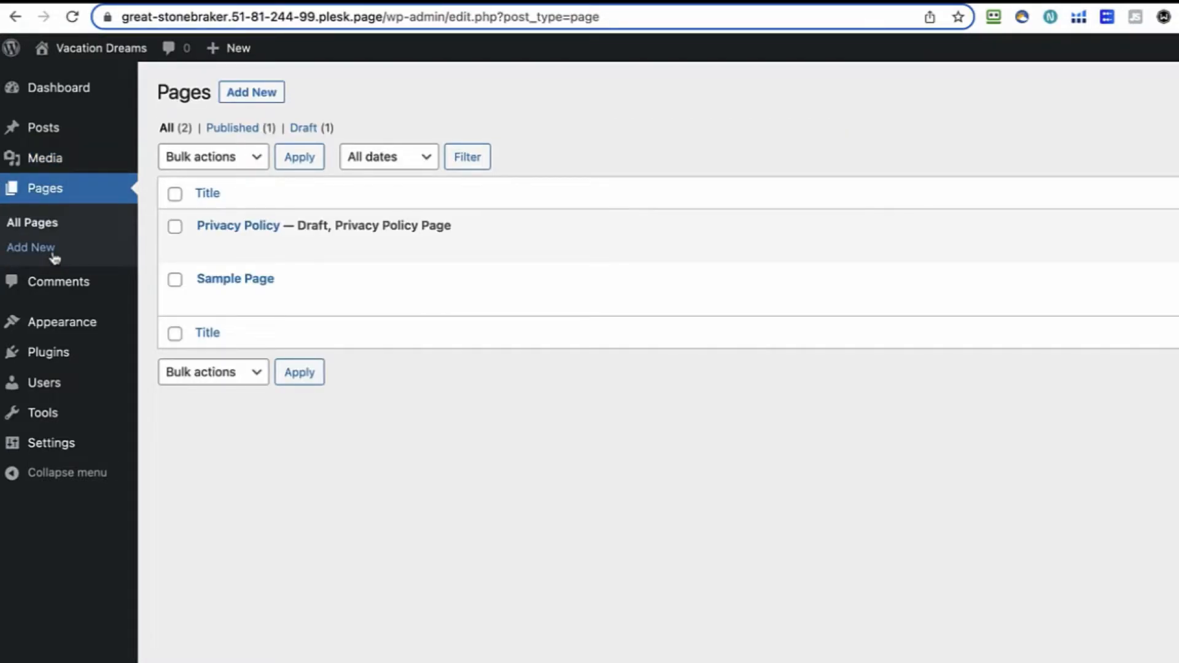
click(257, 103)
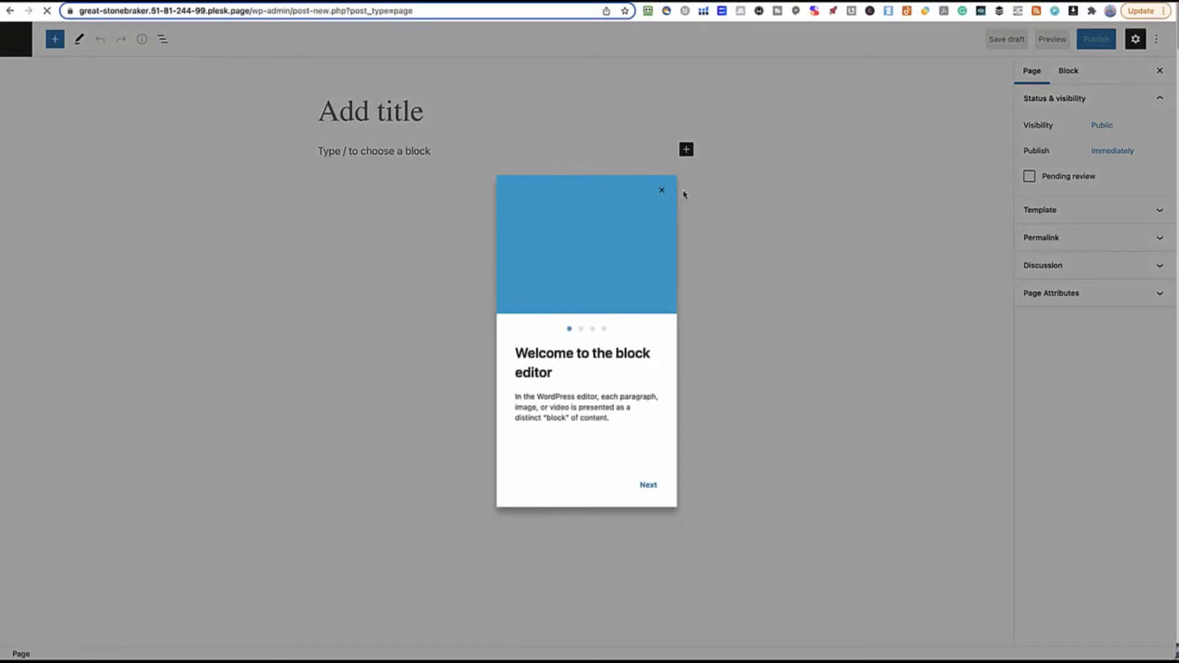
click(661, 190)
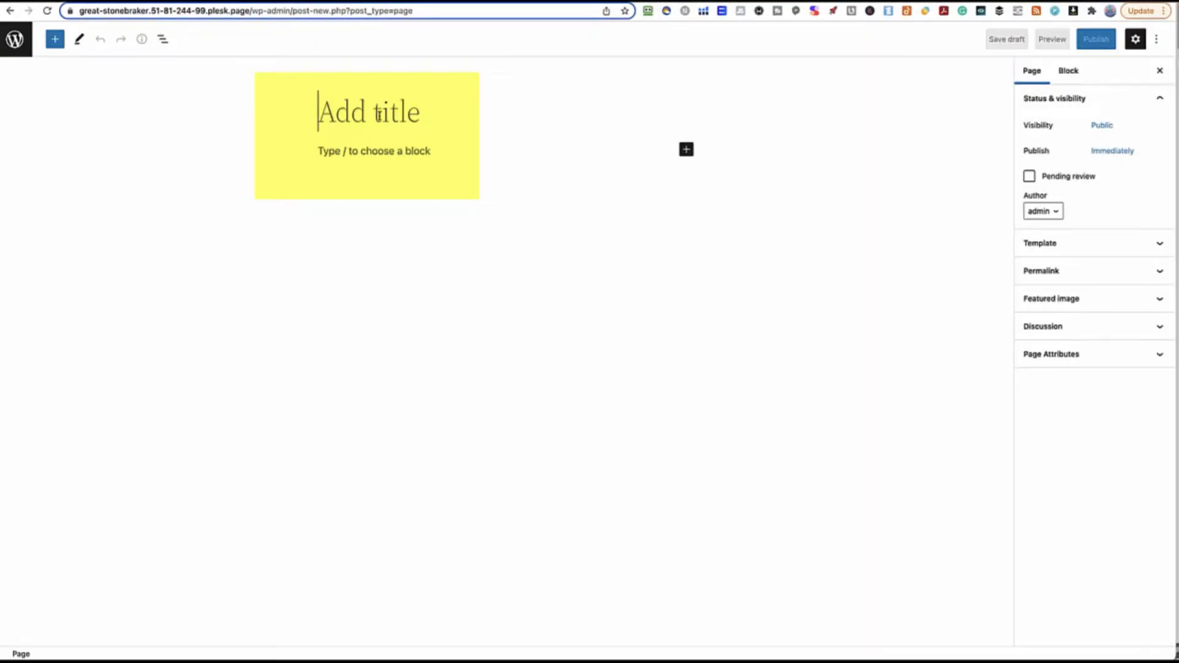
text(Home)
click(378, 153)
text(111111111111 미국주부)
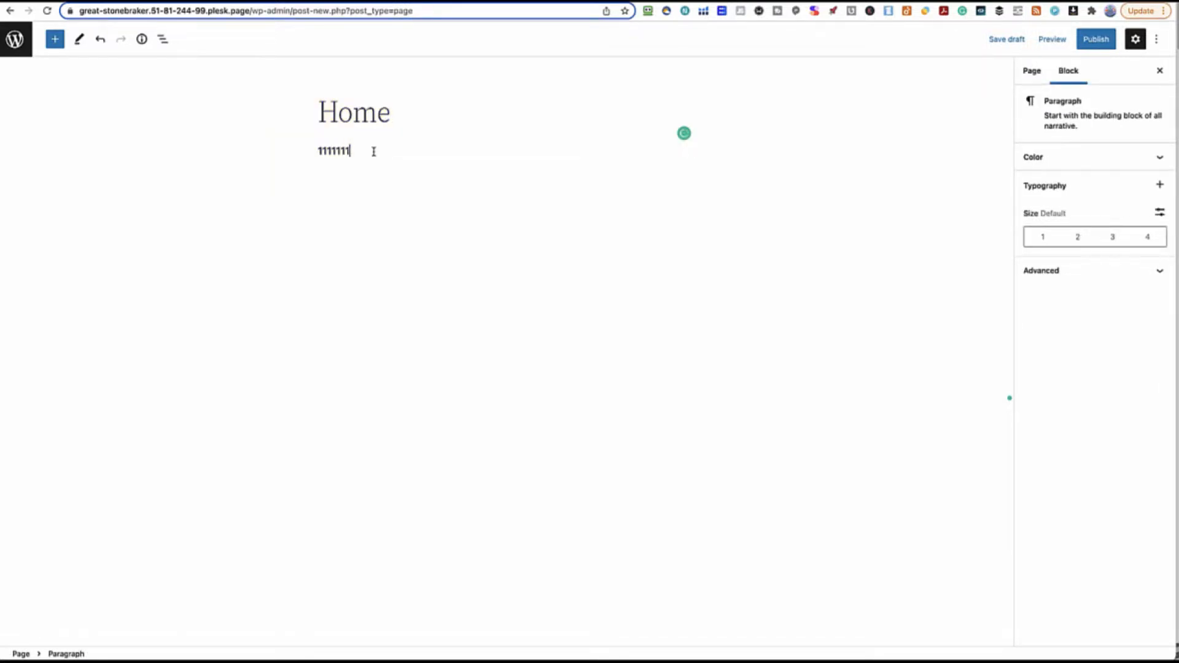
click(1080, 39)
click(1070, 40)
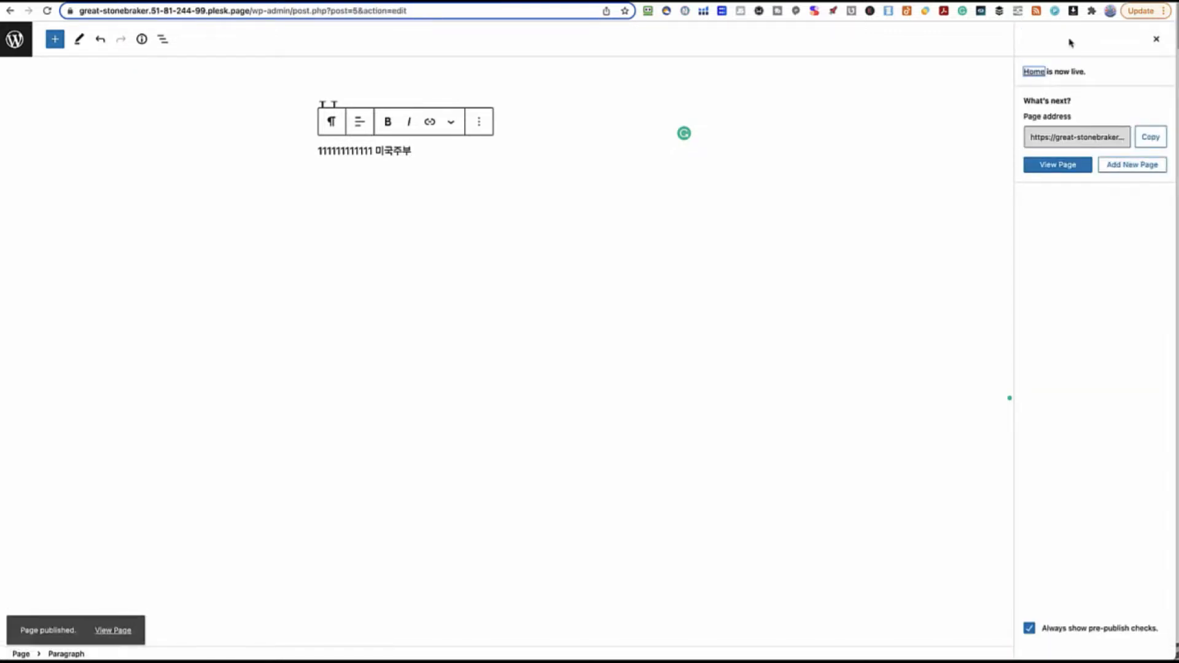
click(1058, 168)
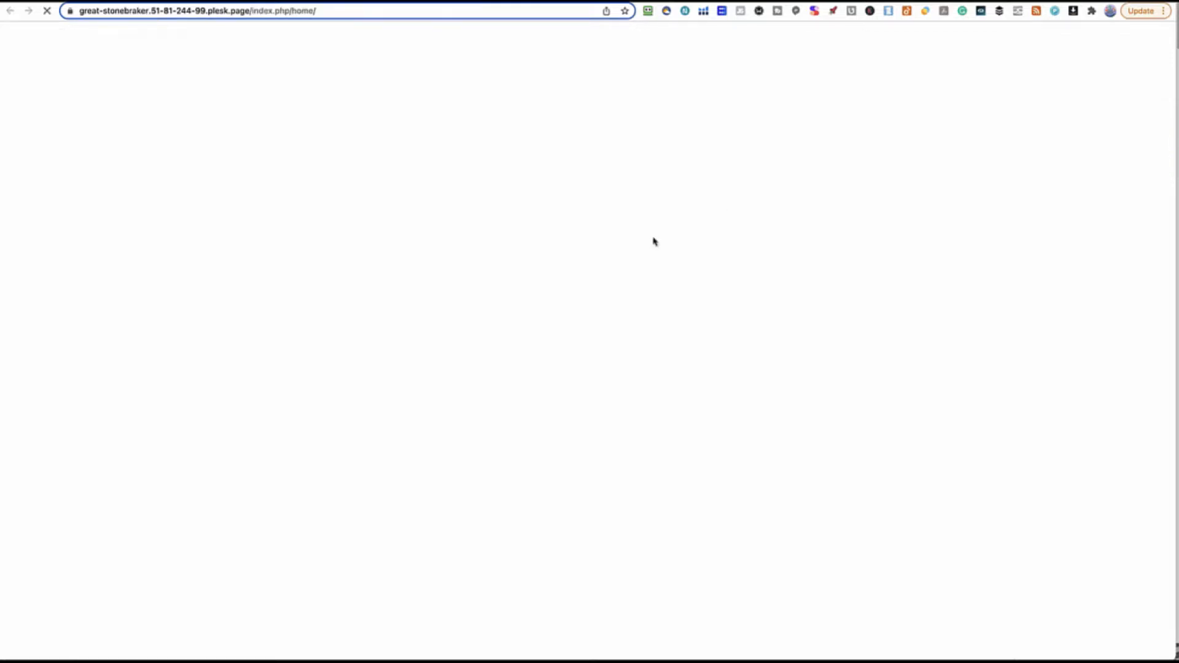
Inspect the live page's /home/ address, then head back to the admin Pages list
click(315, 12)
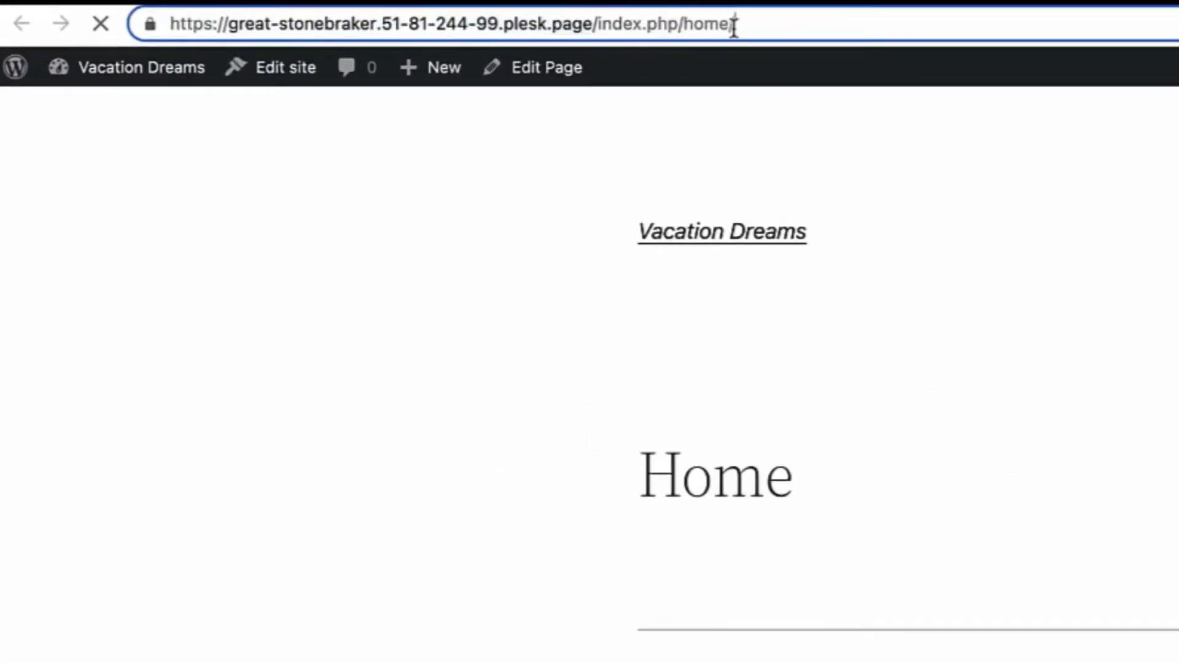
drag(681, 25, 755, 21)
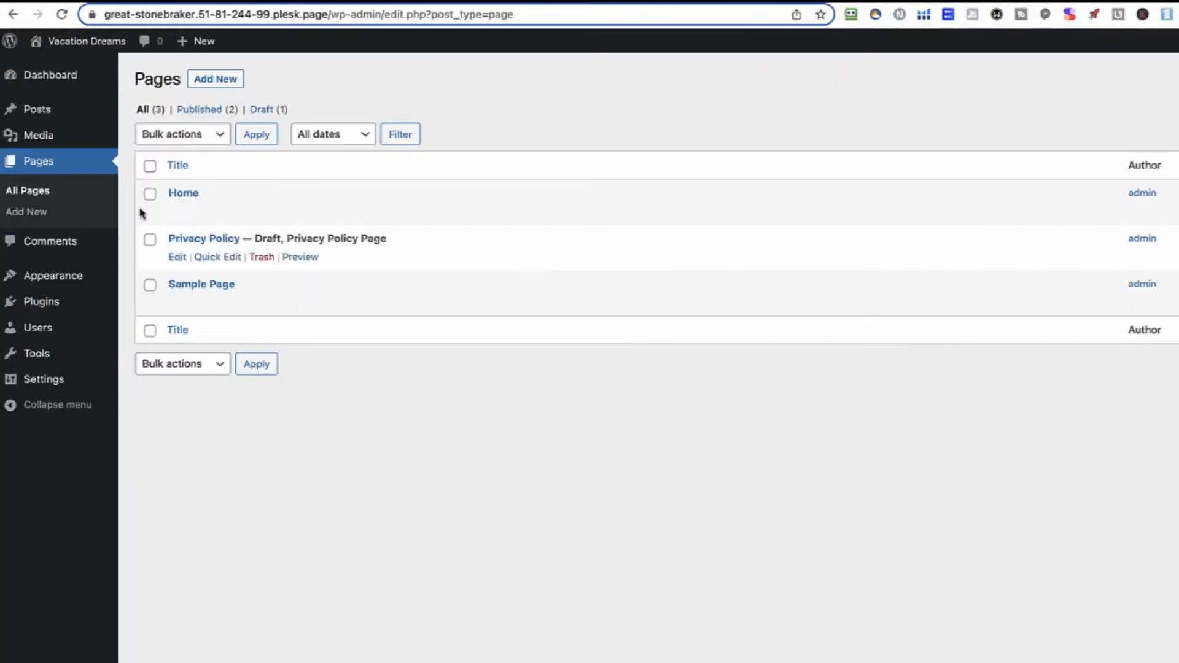
mouse_move(184, 197)
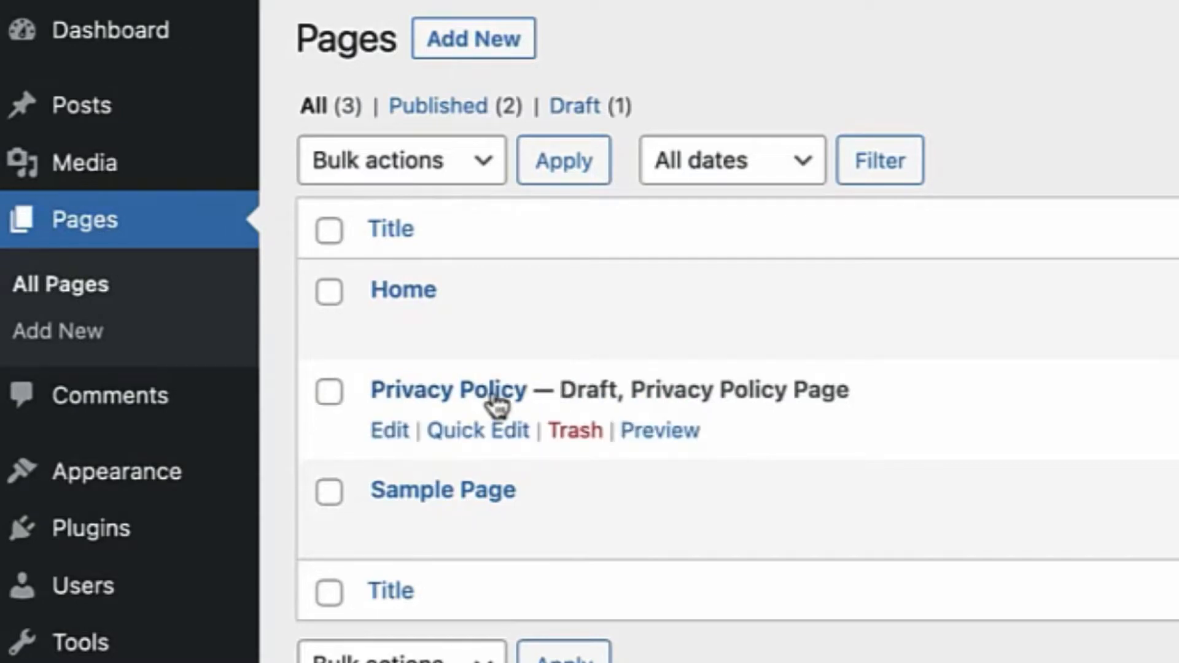
Trash the draft Privacy Policy page, review the sample comment, and go to Themes
click(577, 436)
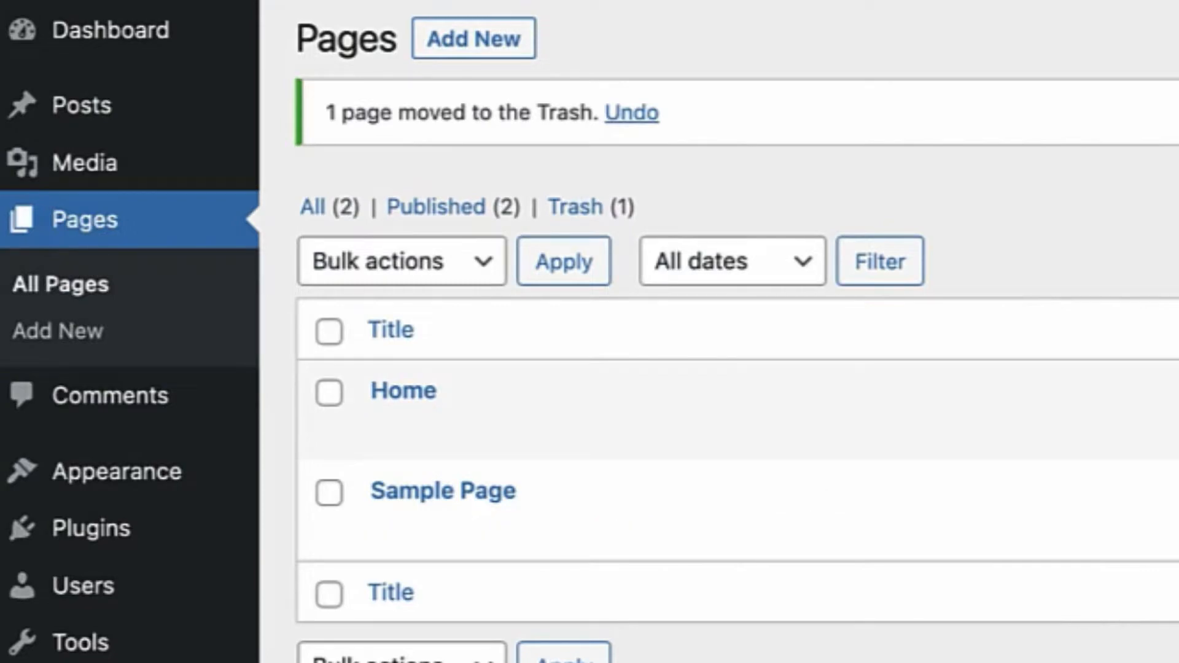
click(123, 423)
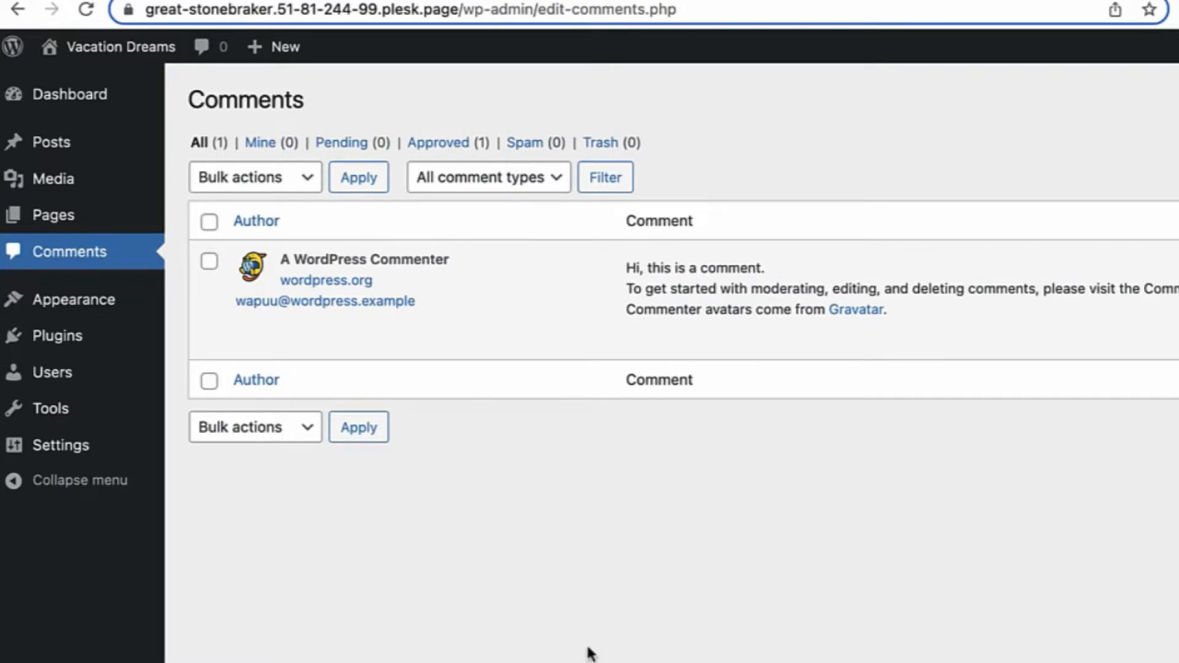
mouse_move(580, 340)
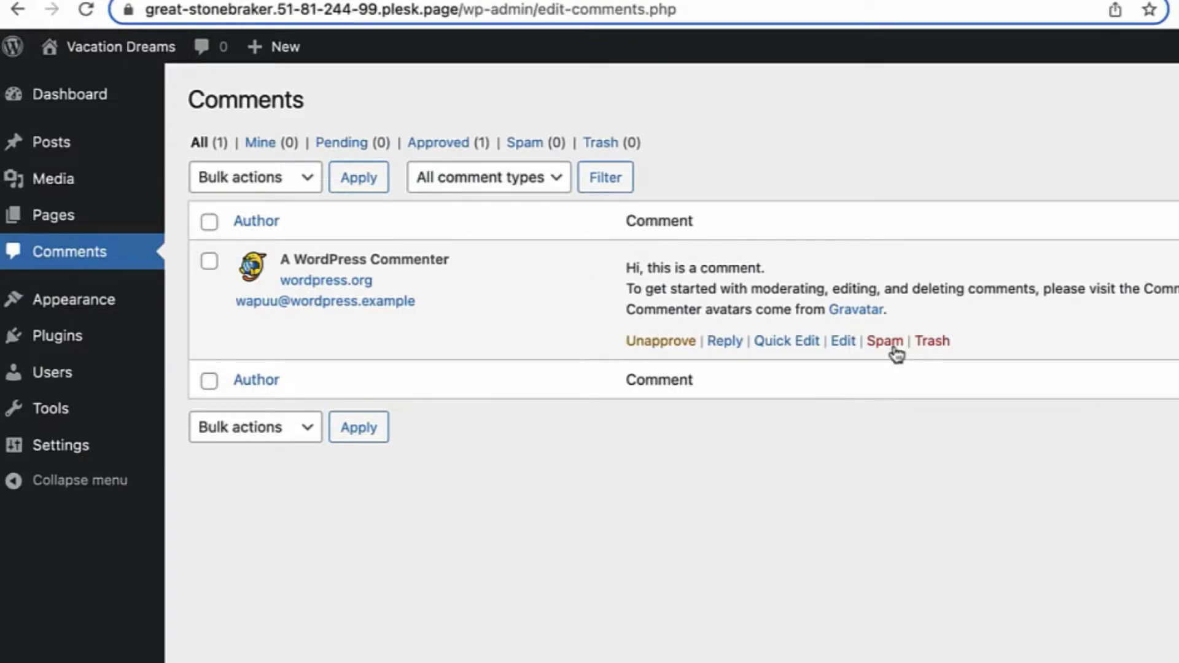
click(94, 304)
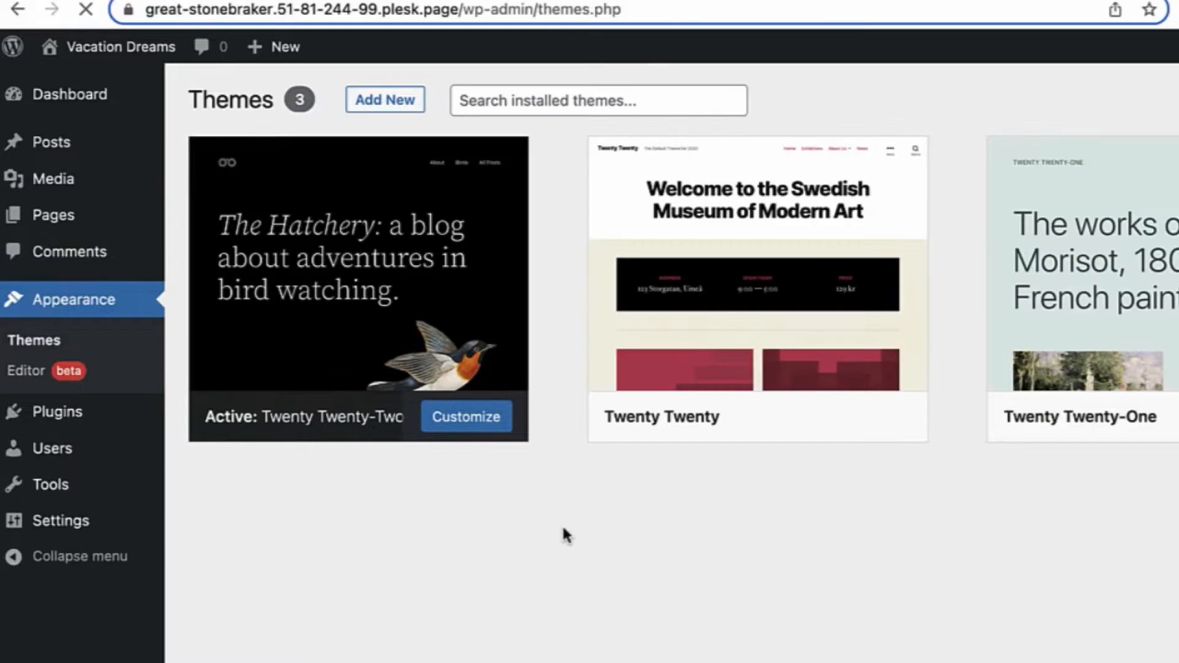
Install and activate the Twenty Sixteen theme, then view Twenty Twenty-Two's details
mouse_move(731, 325)
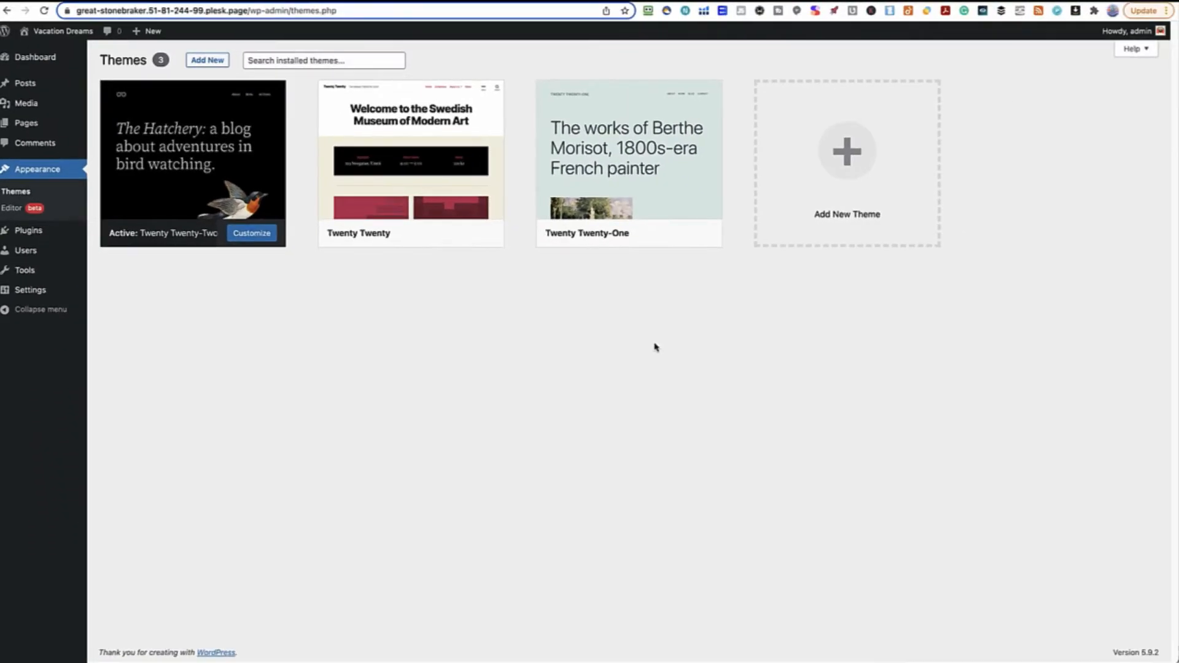
click(851, 156)
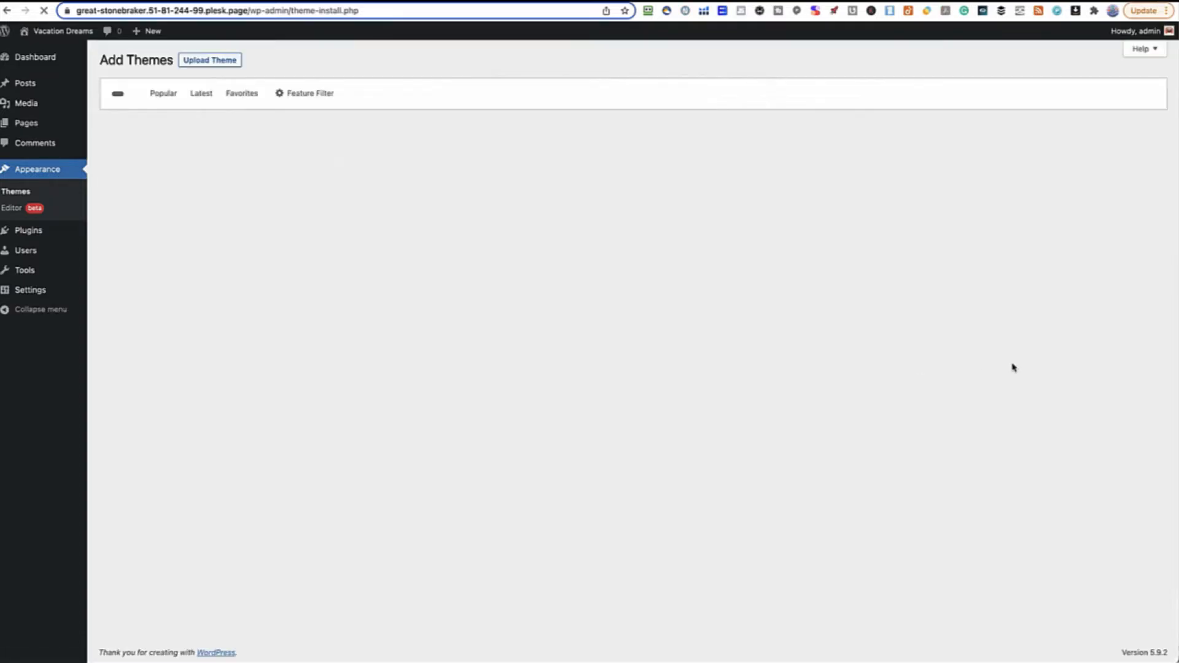
scroll(735, 371, down, 10)
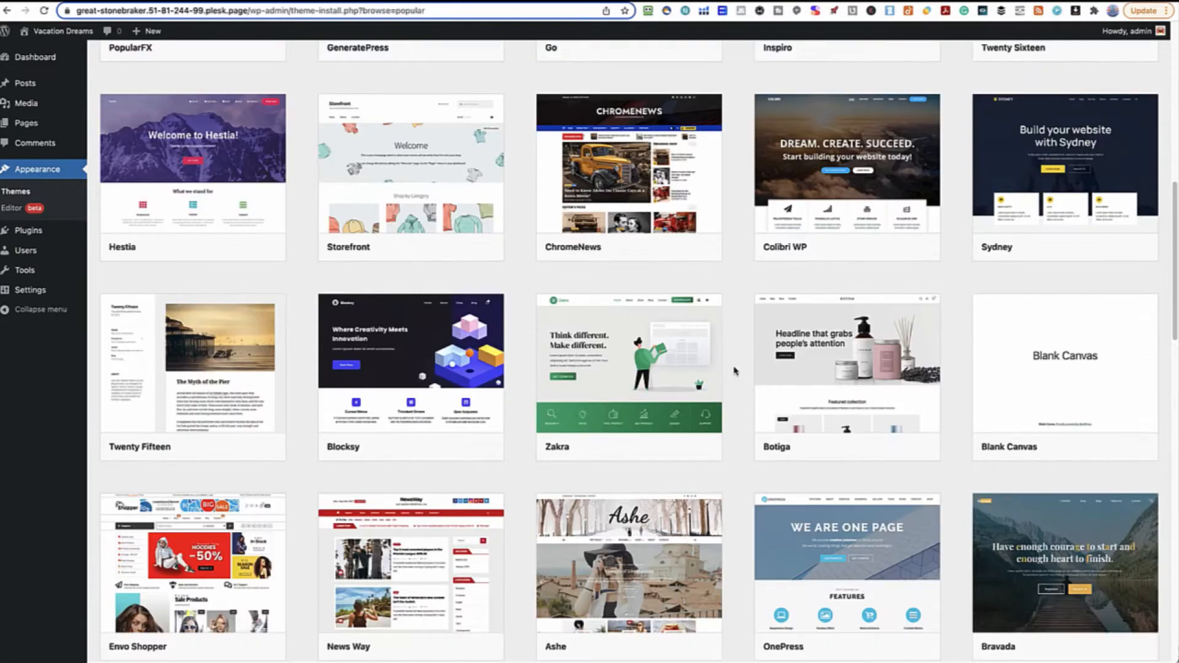
scroll(735, 371, up, 10)
scroll(735, 371, down, 8)
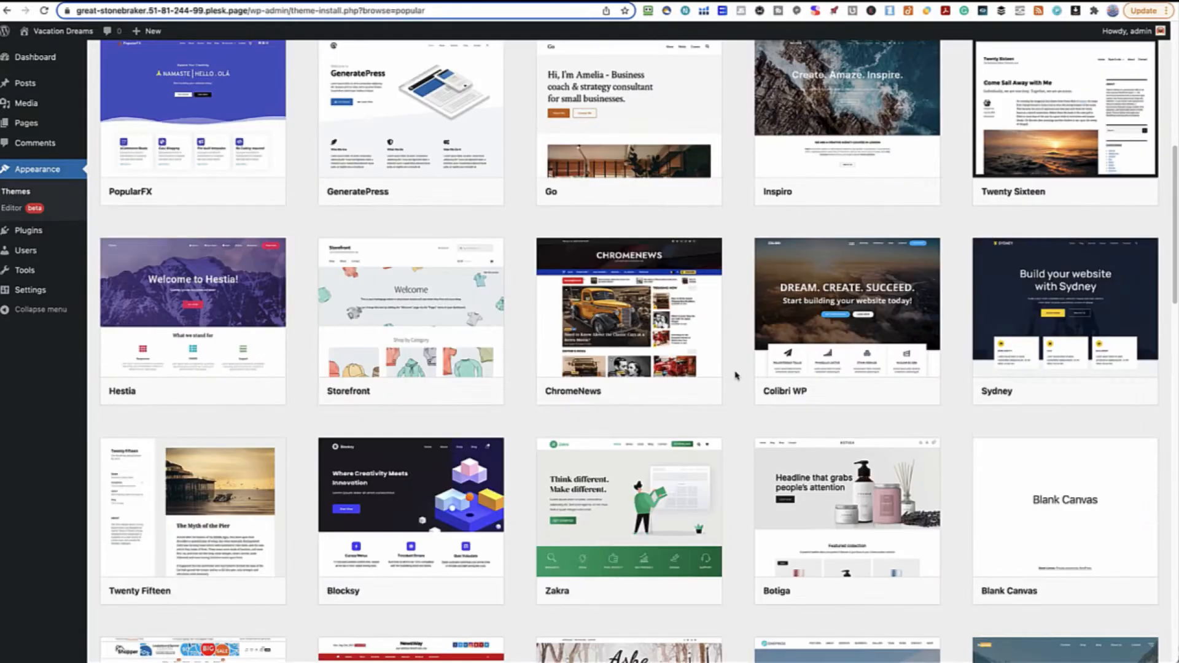
scroll(730, 377, up, 2)
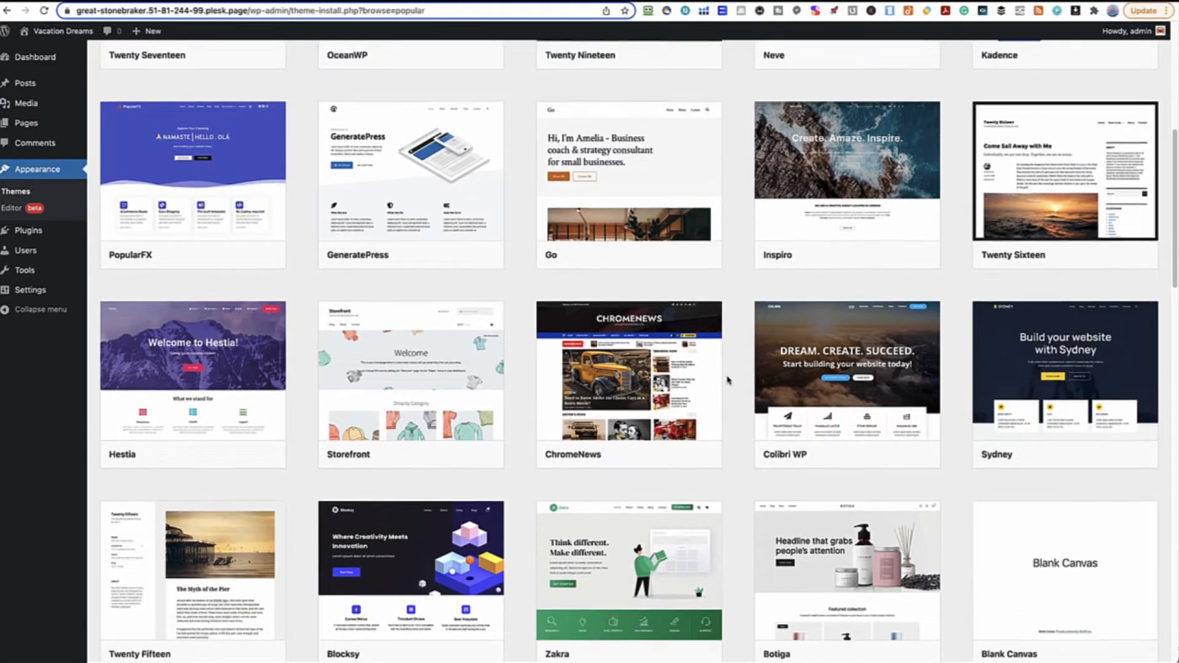
mouse_move(1023, 197)
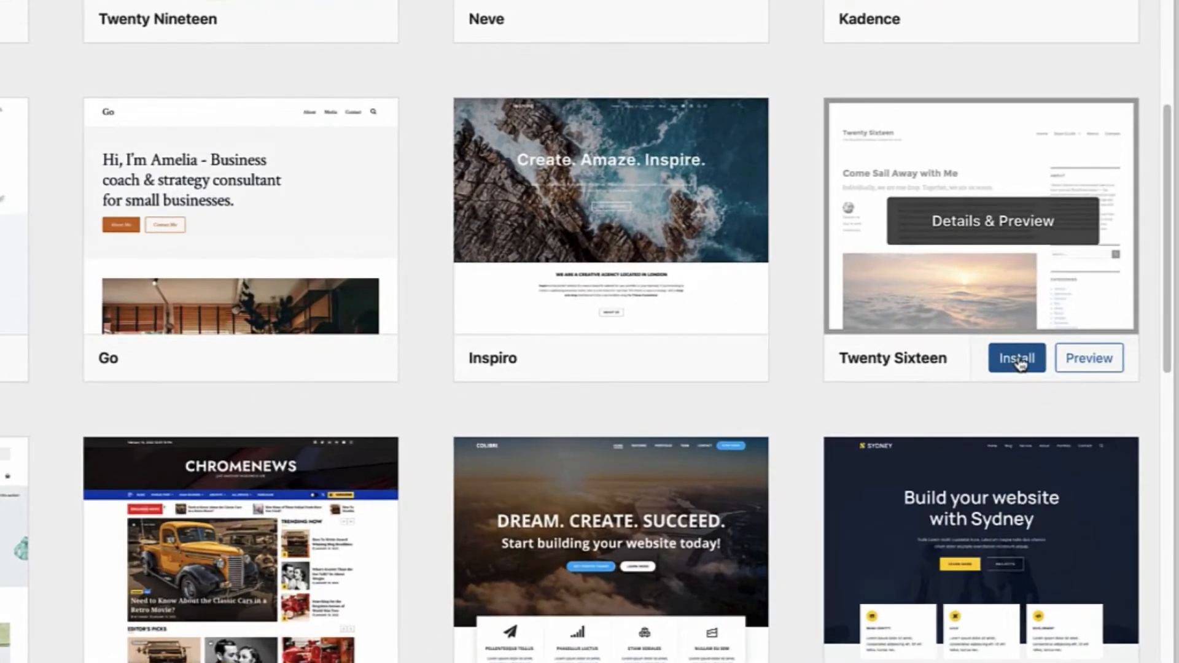
click(1086, 276)
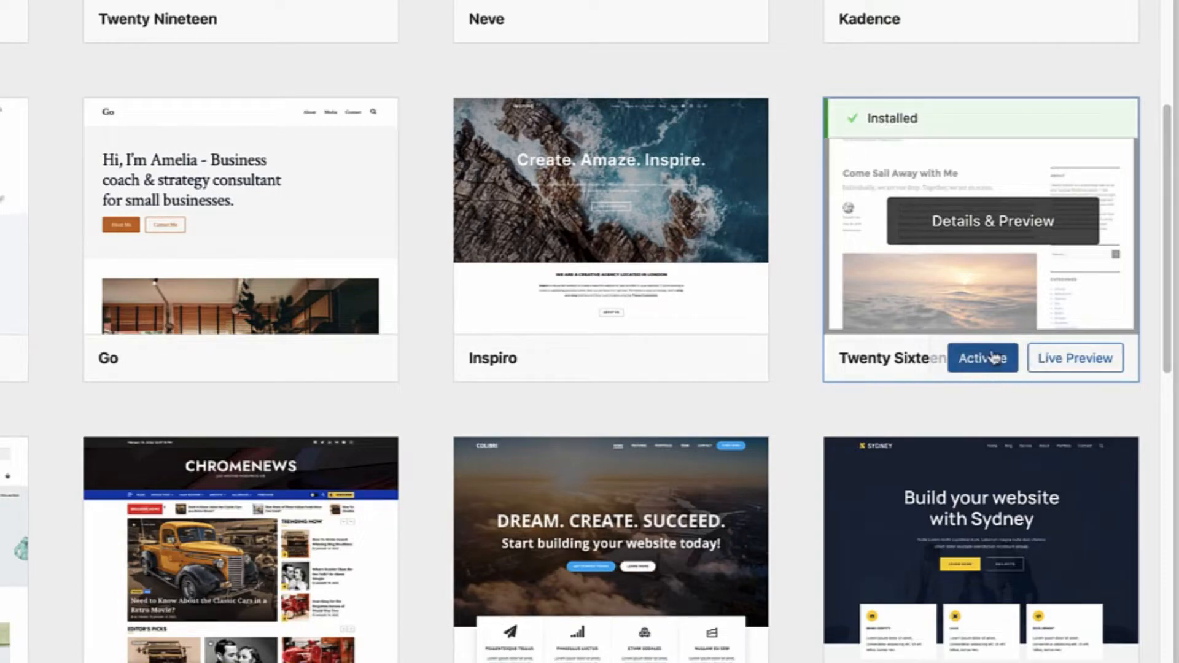
click(993, 366)
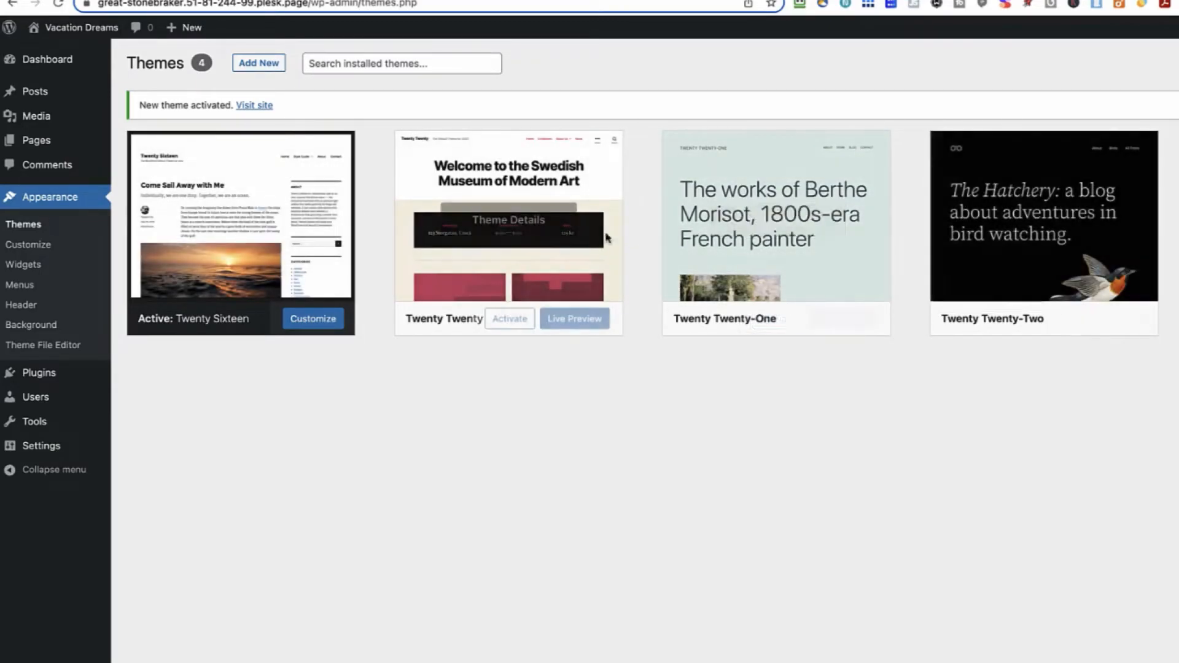
click(1040, 210)
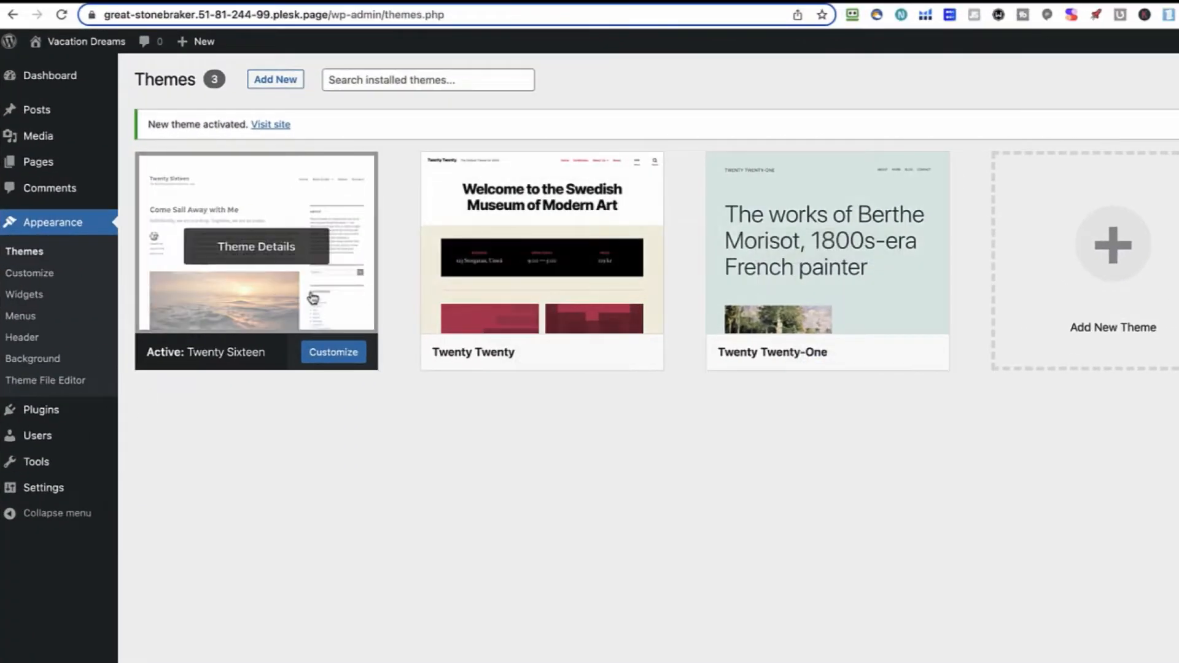
Open Appearance > Menus and view the Twenty Sixteen Home page, highlighting its tagline
mouse_move(823, 314)
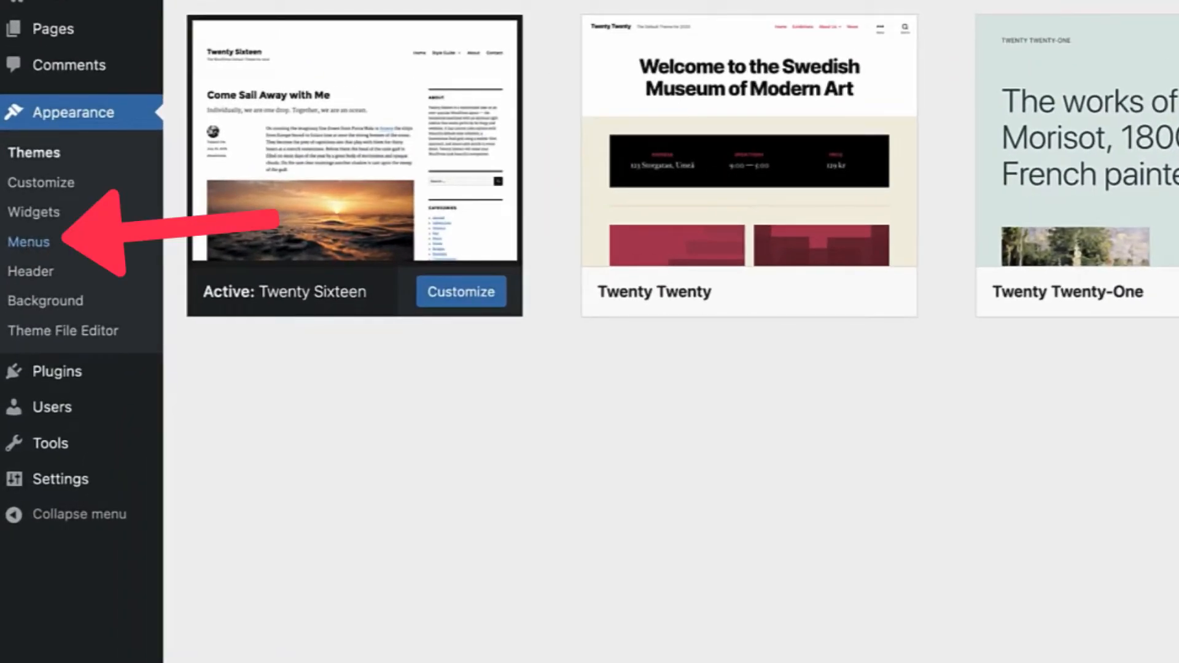
click(28, 241)
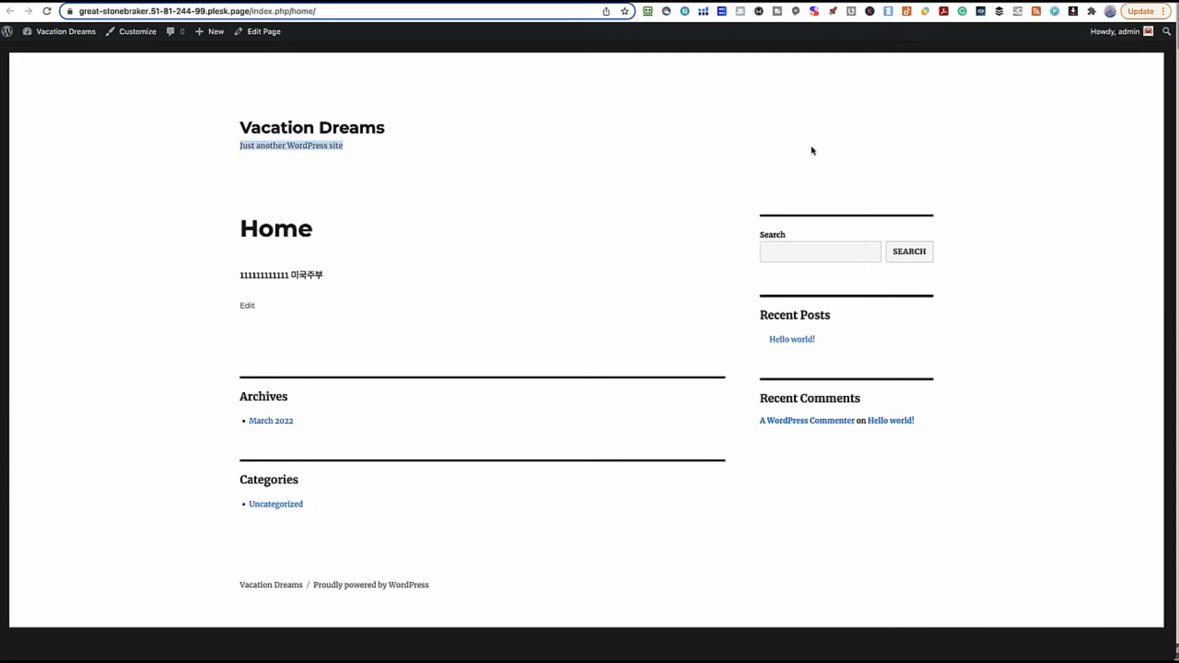
drag(782, 139, 1037, 241)
click(444, 142)
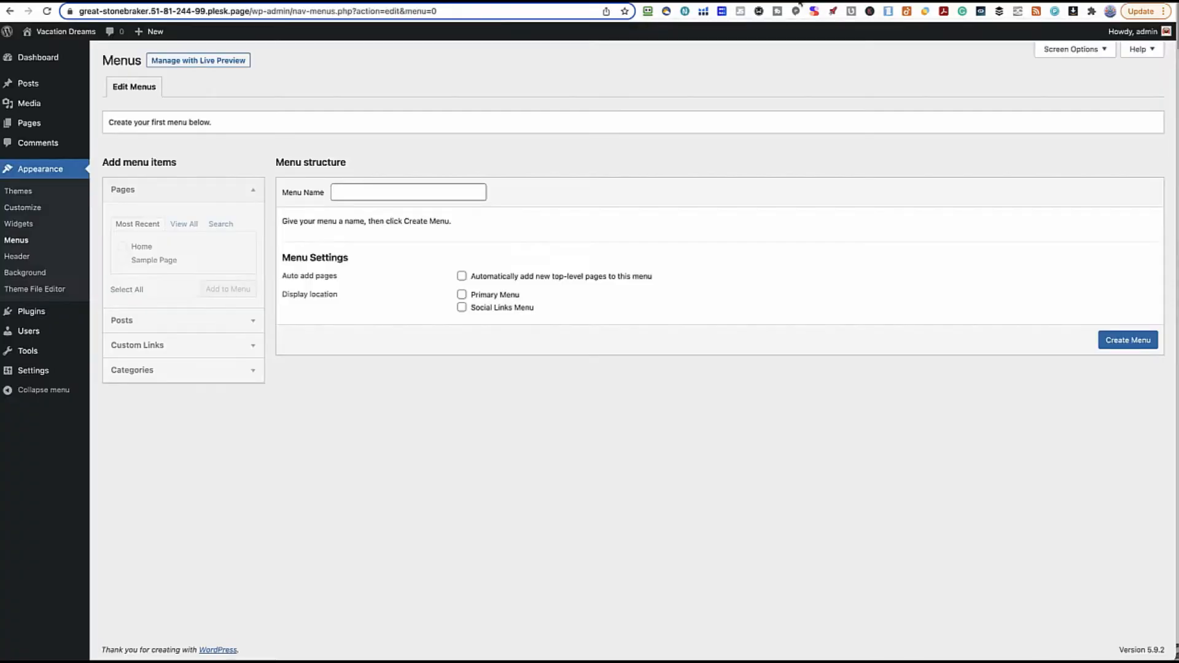
Create a menu named 'Main' assigned to the Primary Menu location
text(Main)
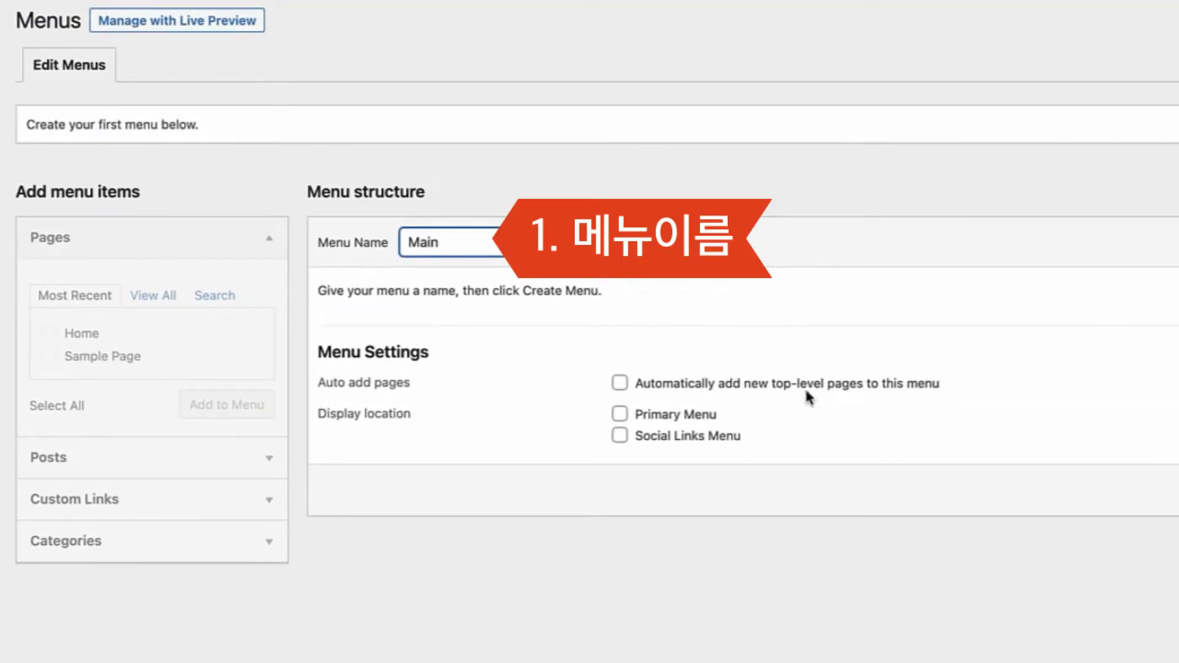
click(620, 413)
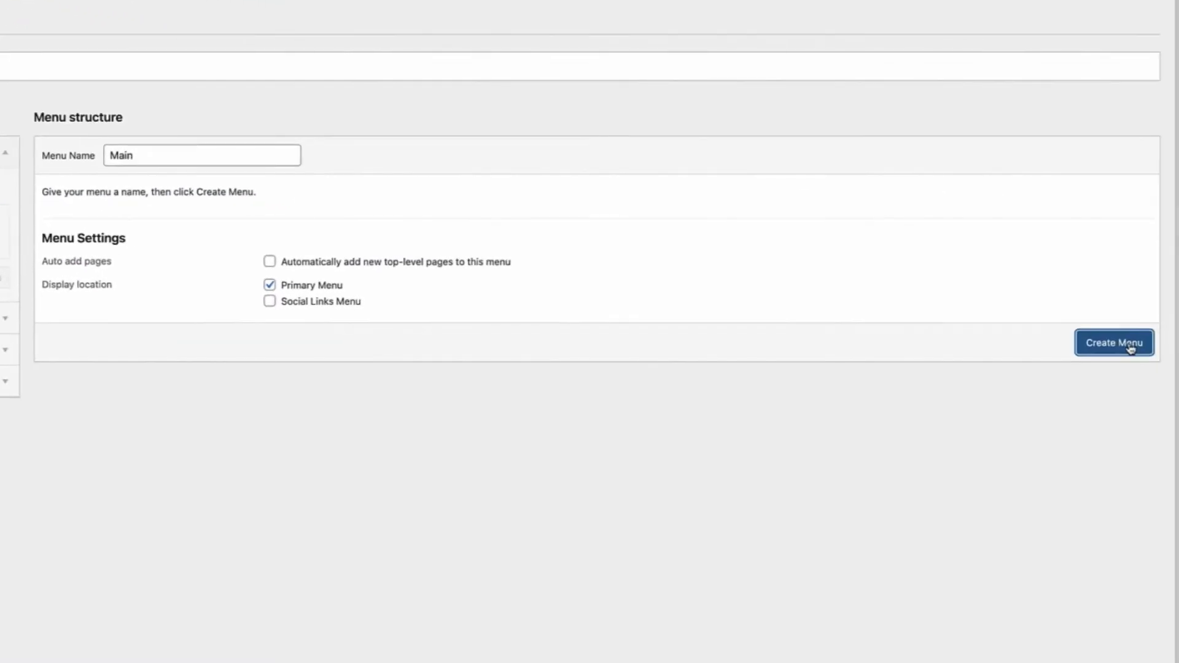
click(1129, 347)
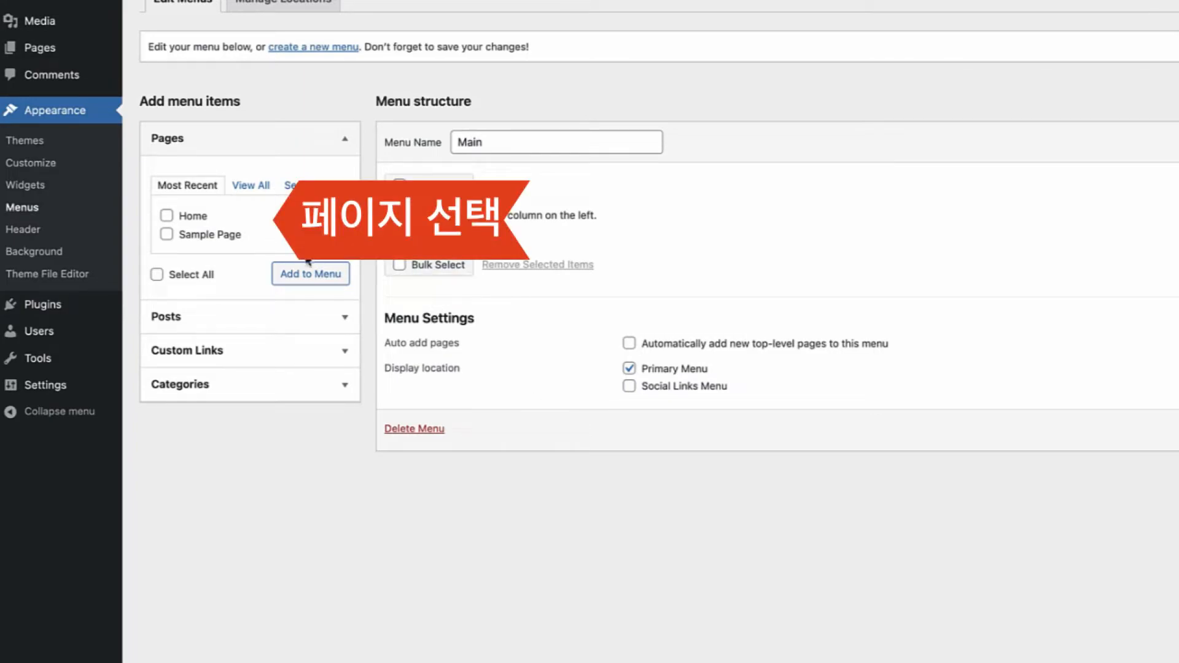
Add Home and Sample Page to Main, nesting Sample Page under Home
click(166, 236)
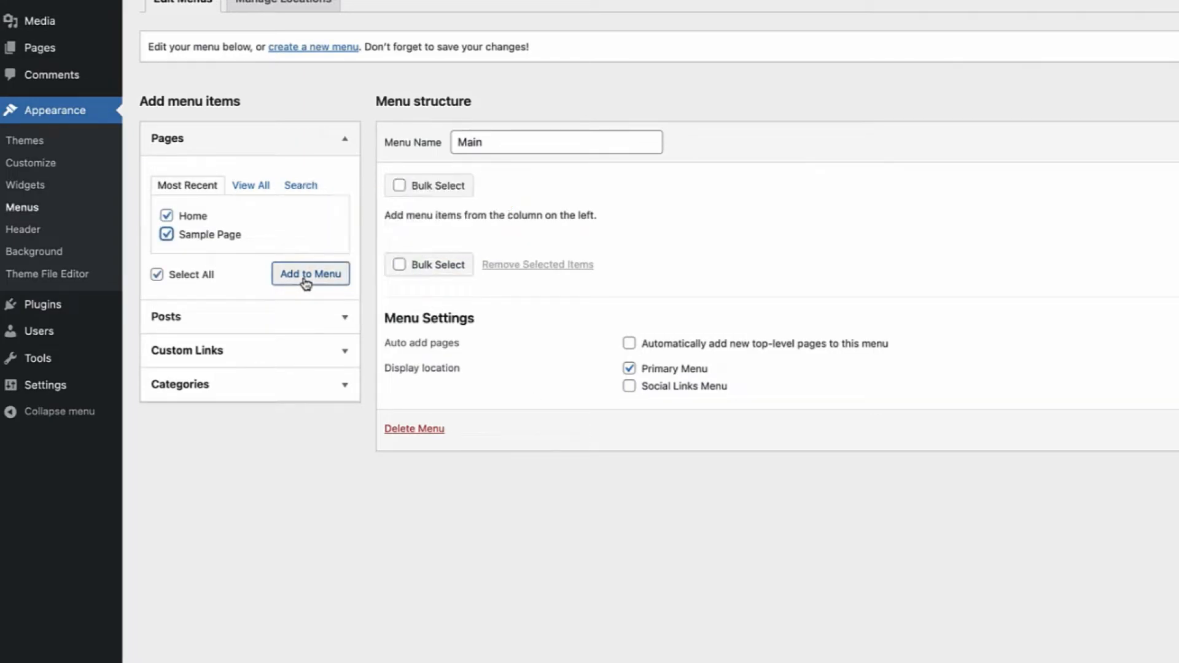
click(305, 280)
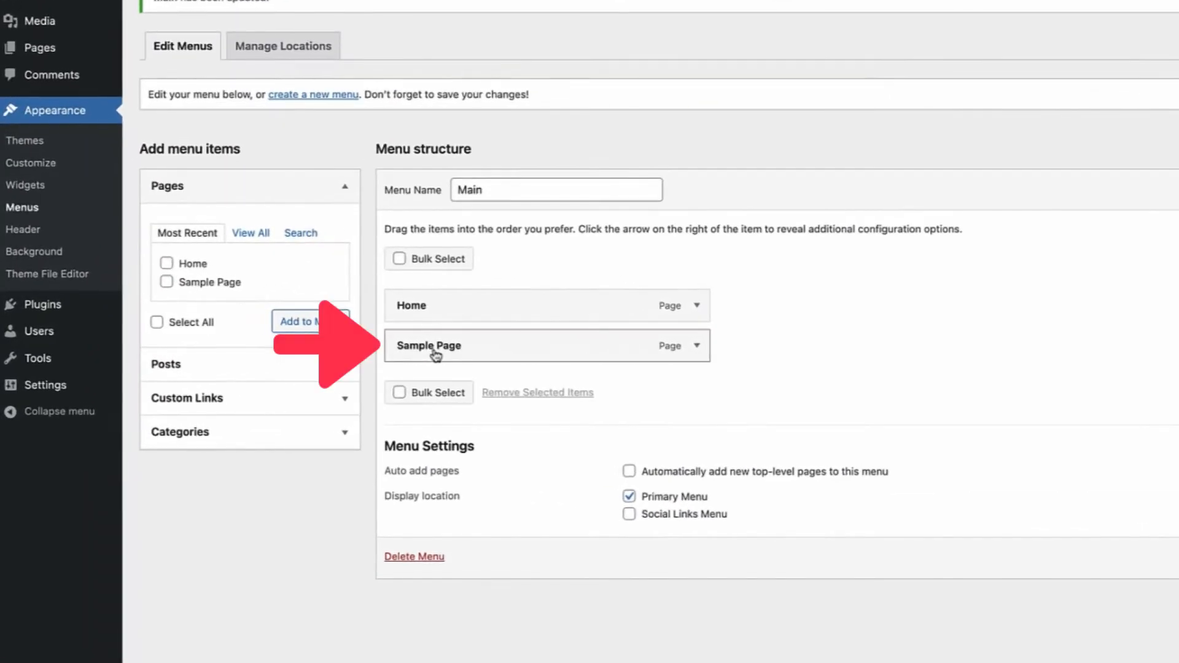
drag(435, 352, 468, 345)
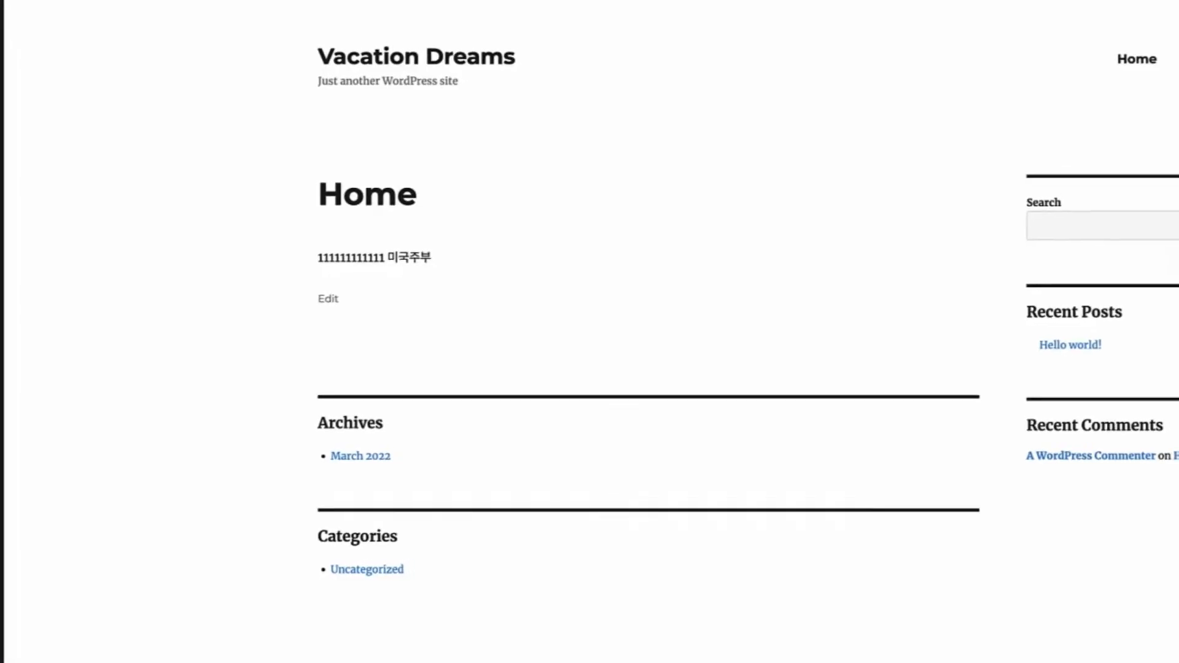
Reload the live site to check Home drops down to Sample Page, then open Widgets
click(145, 8)
key(Return)
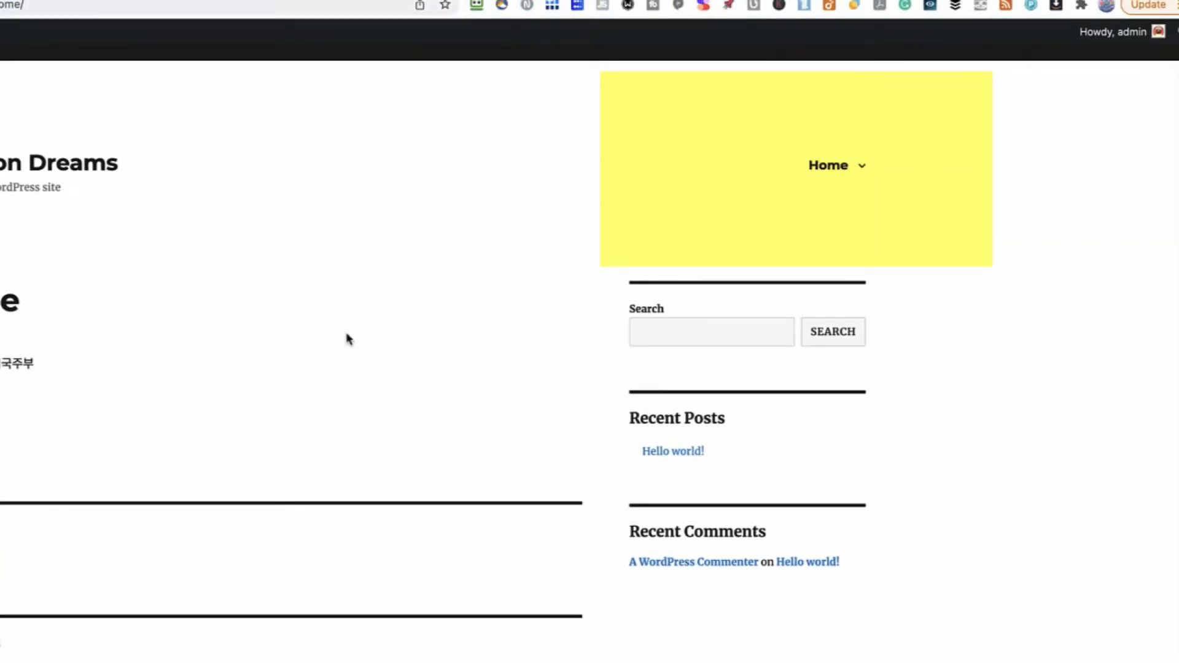
mouse_move(816, 190)
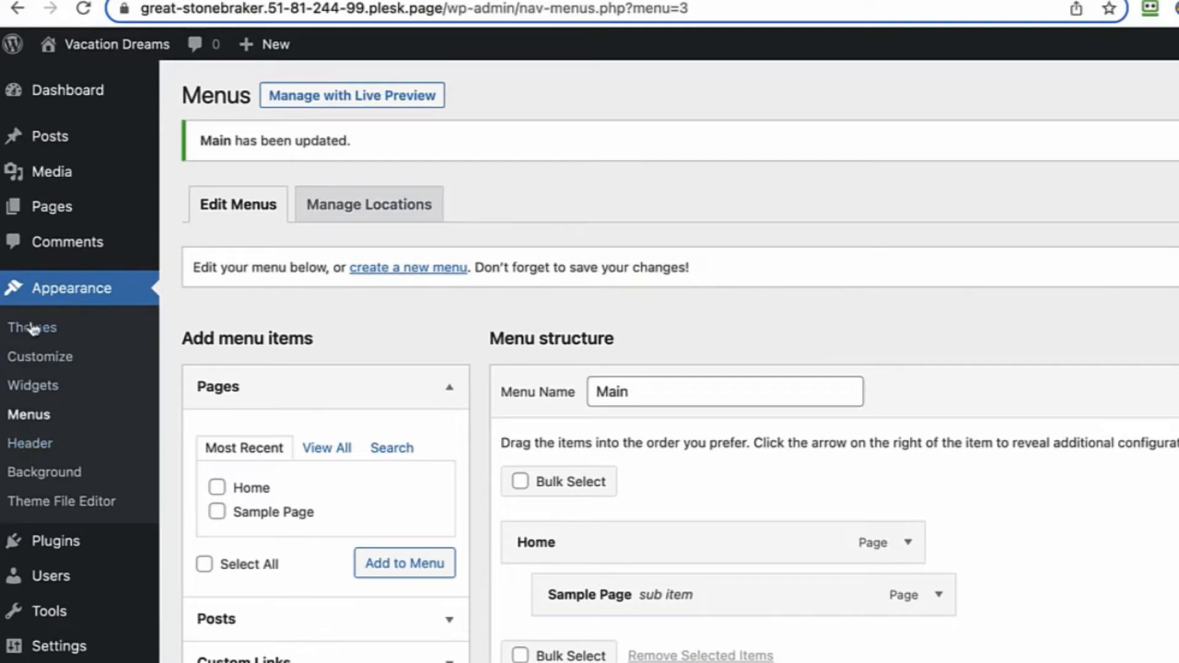
click(34, 386)
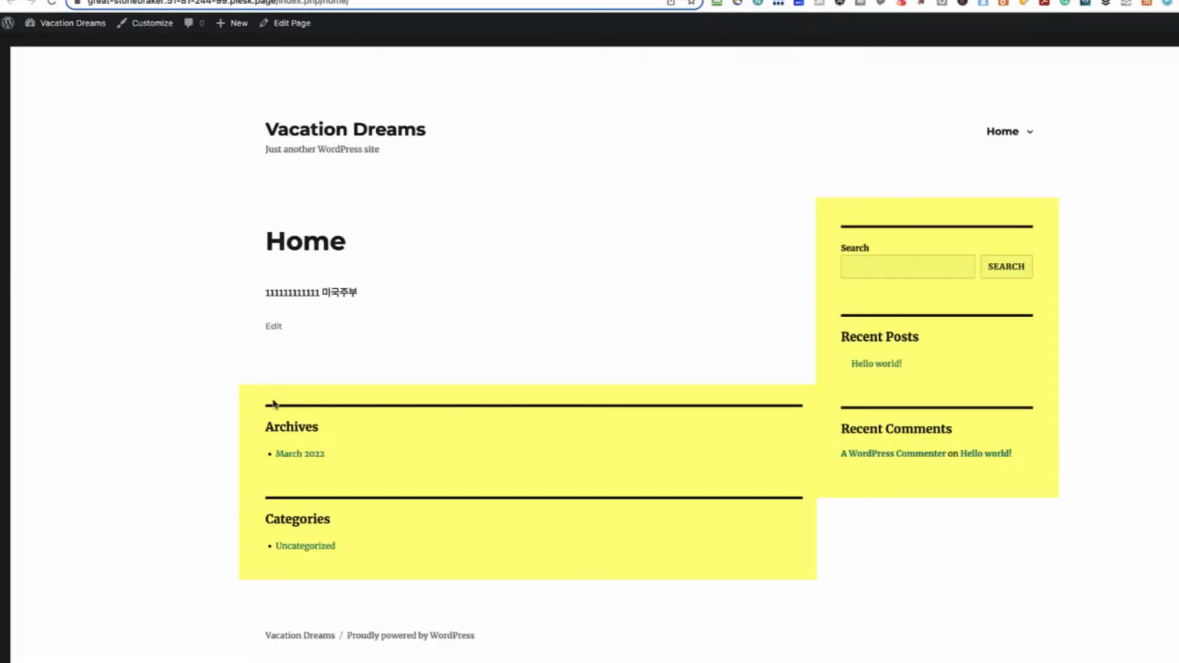
Inspect the footer and sidebar widgets, including Recent Comments, on the live page
drag(259, 405, 767, 555)
drag(823, 184, 961, 431)
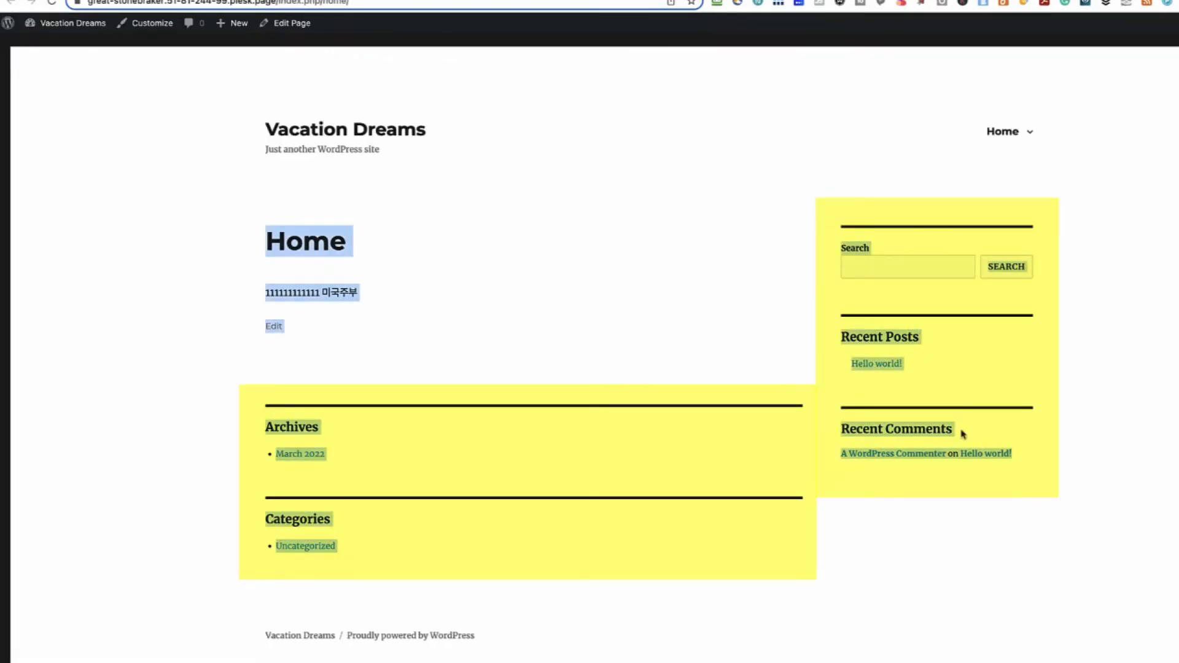
click(961, 431)
mouse_move(1007, 132)
drag(839, 420, 924, 510)
click(1062, 412)
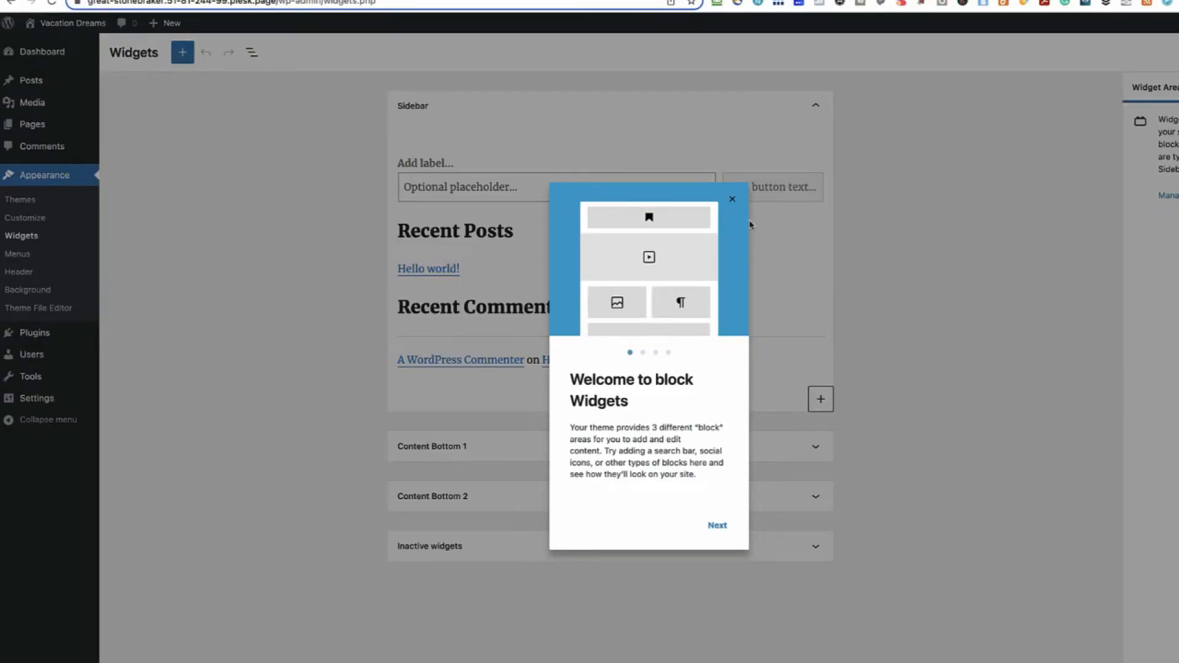
Remove the Search block from the sidebar and save the widget changes
click(735, 201)
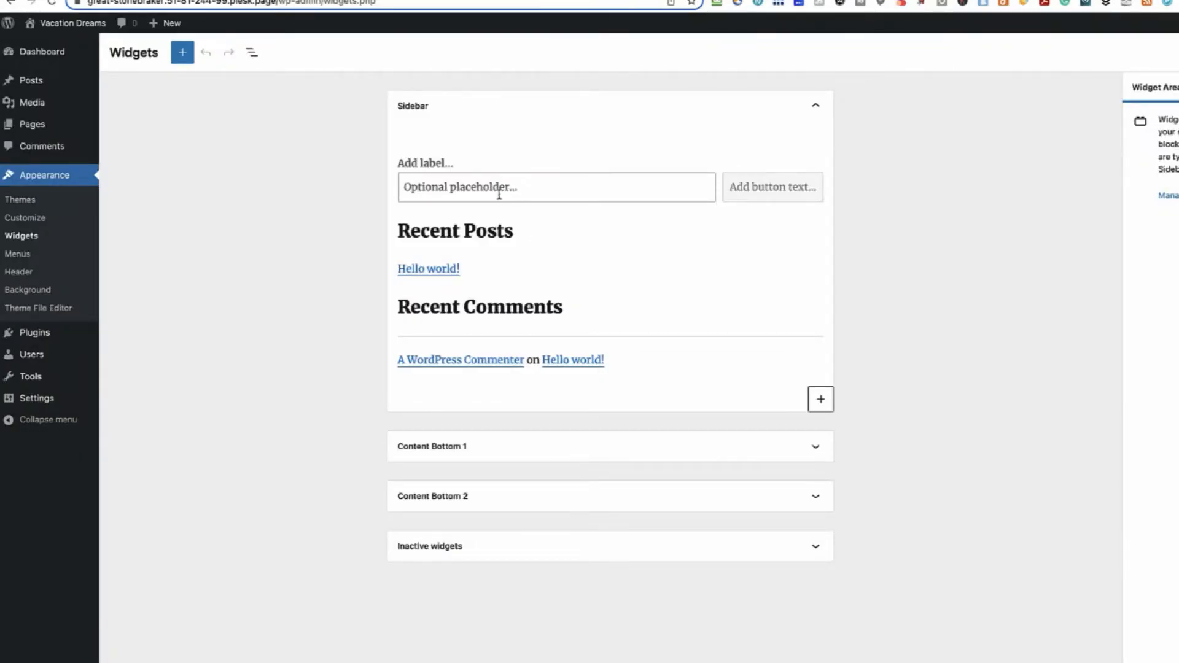
click(595, 159)
click(627, 132)
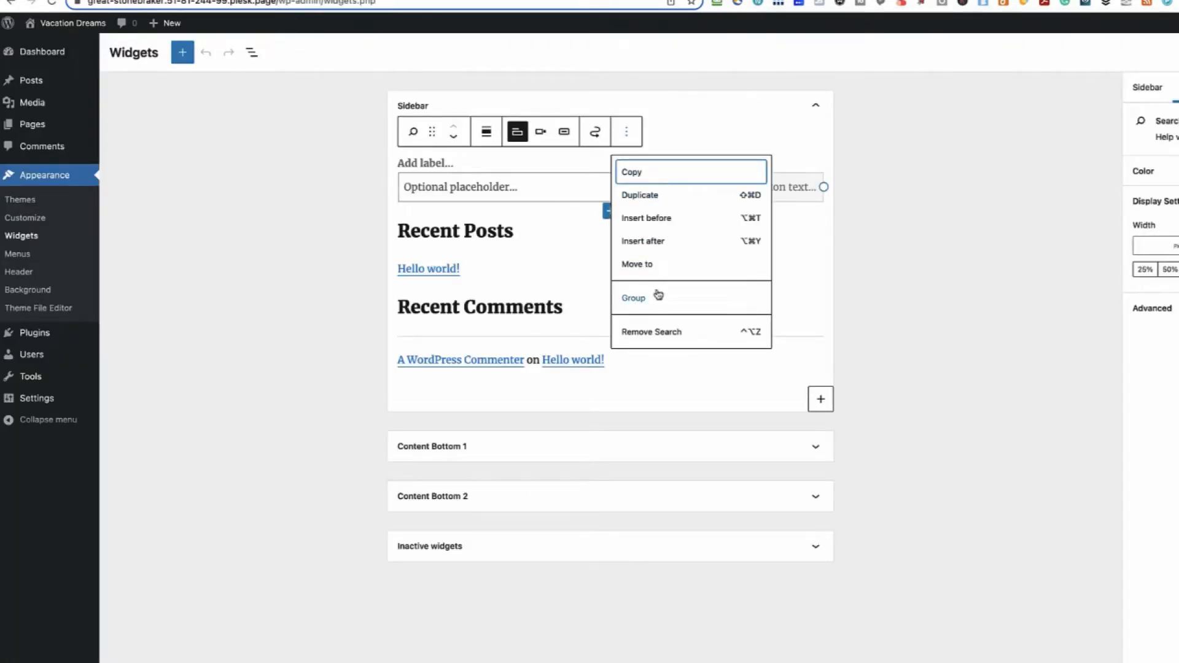
click(650, 333)
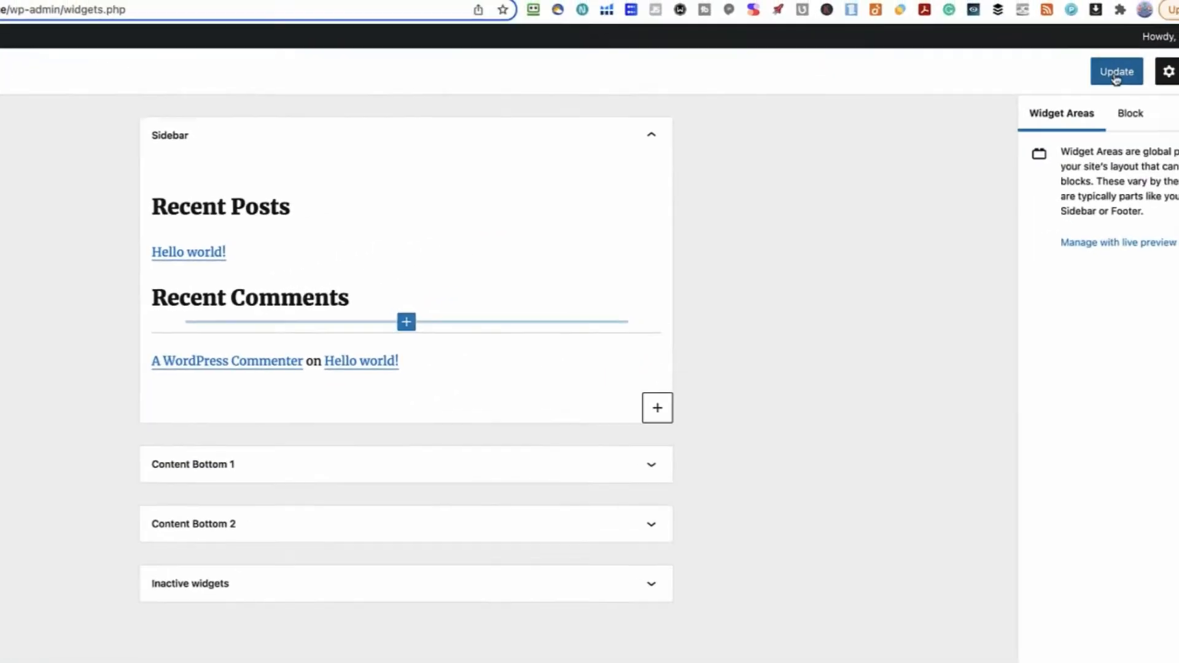
click(1117, 73)
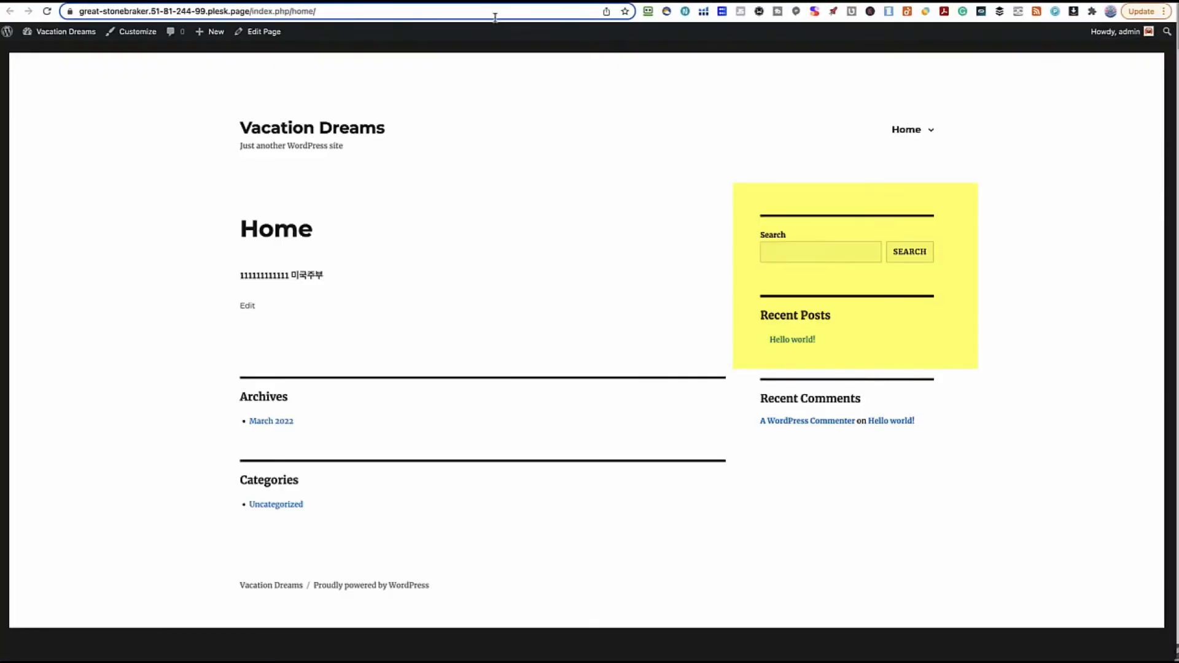
Reload the site to confirm Search is gone, then open the installed Plugins list
click(494, 13)
key(Return)
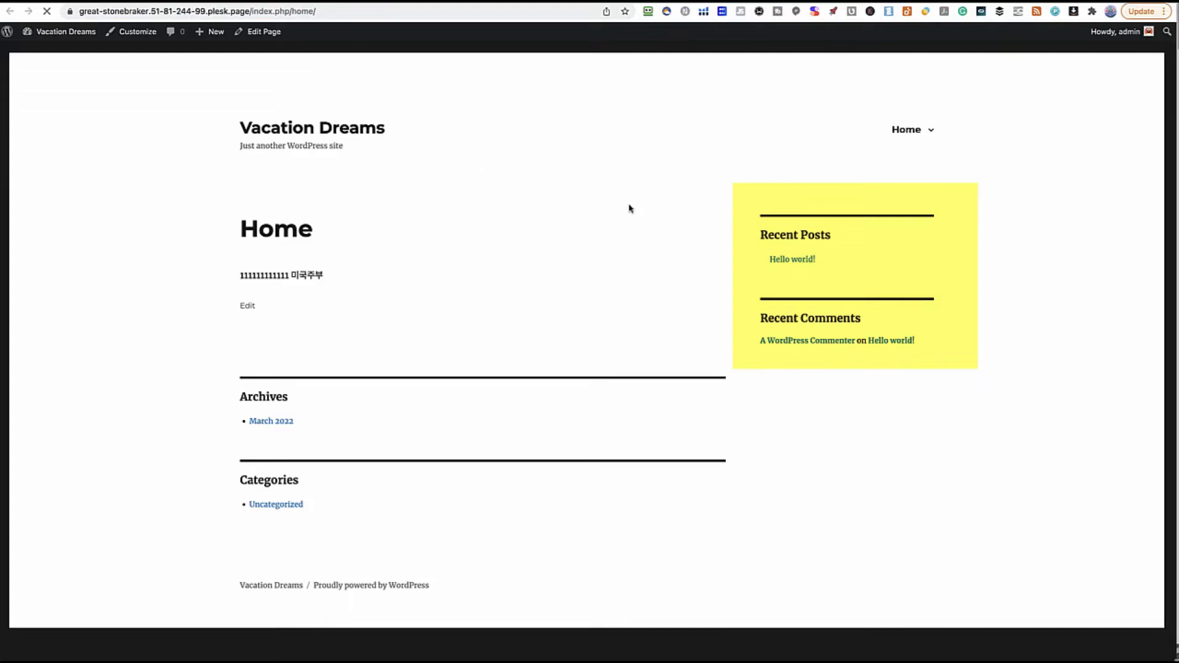
drag(735, 168, 970, 218)
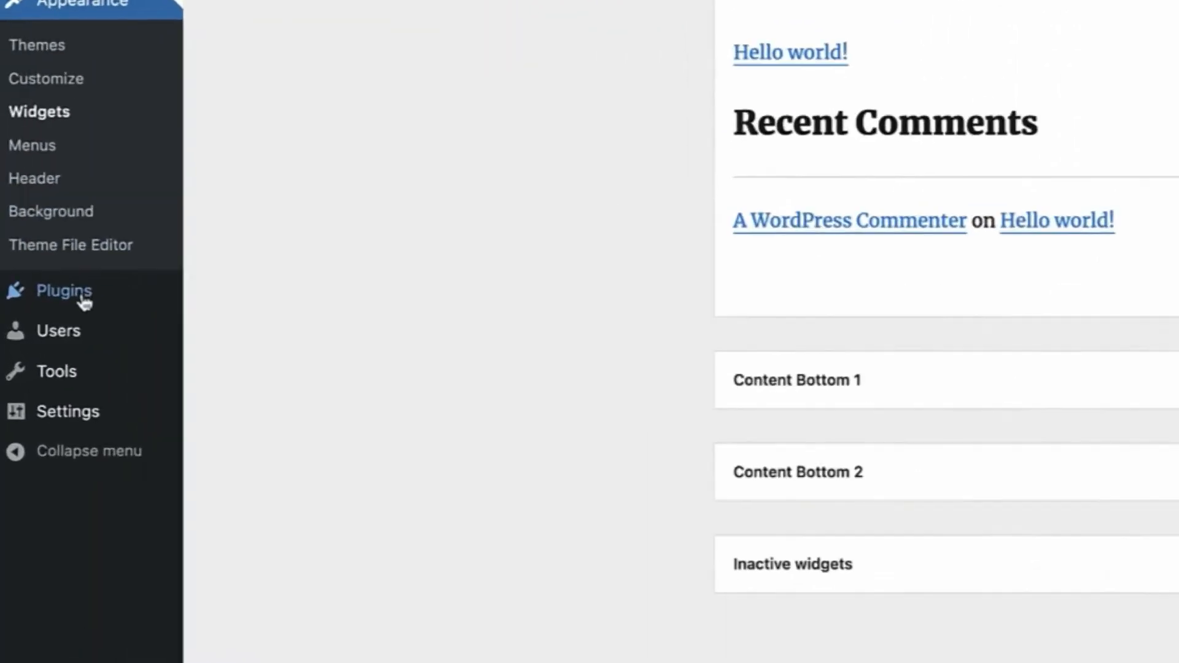
mouse_move(47, 310)
click(129, 271)
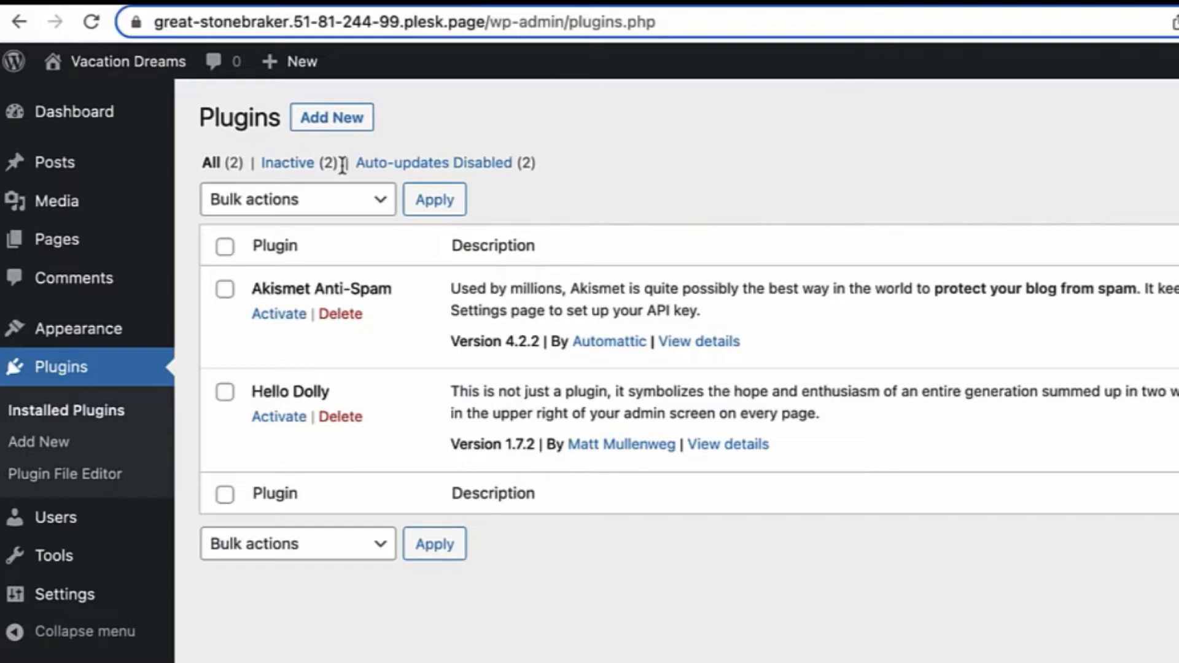
Install the Classic Editor plugin from Add New and activate it
click(333, 122)
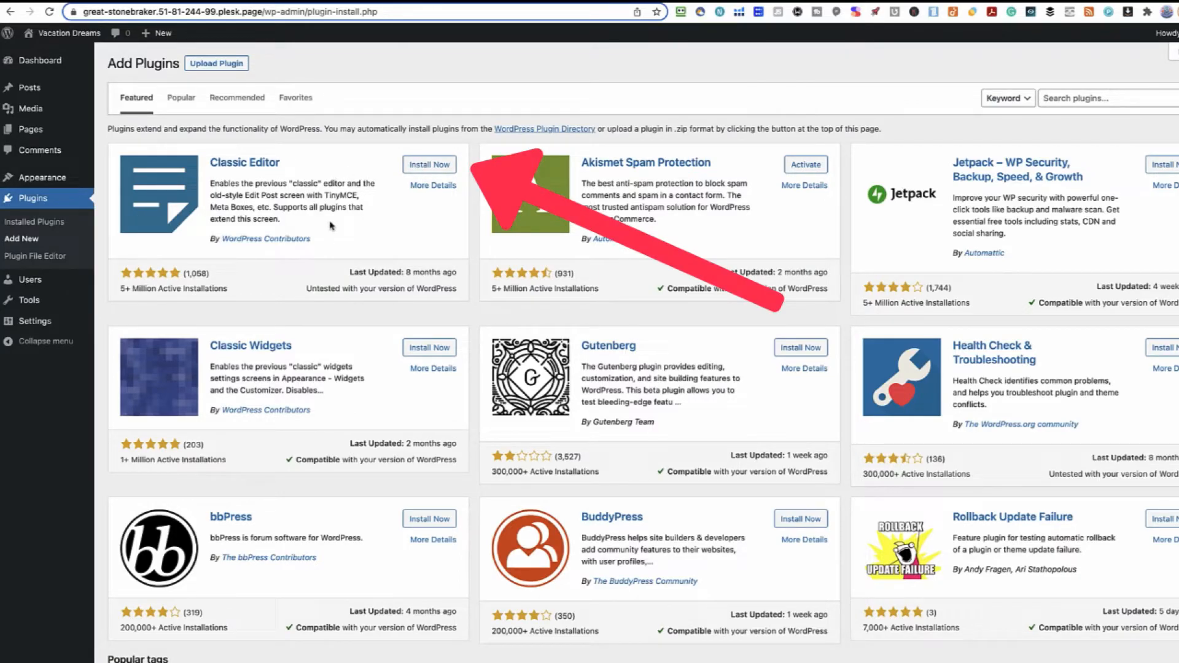
click(431, 167)
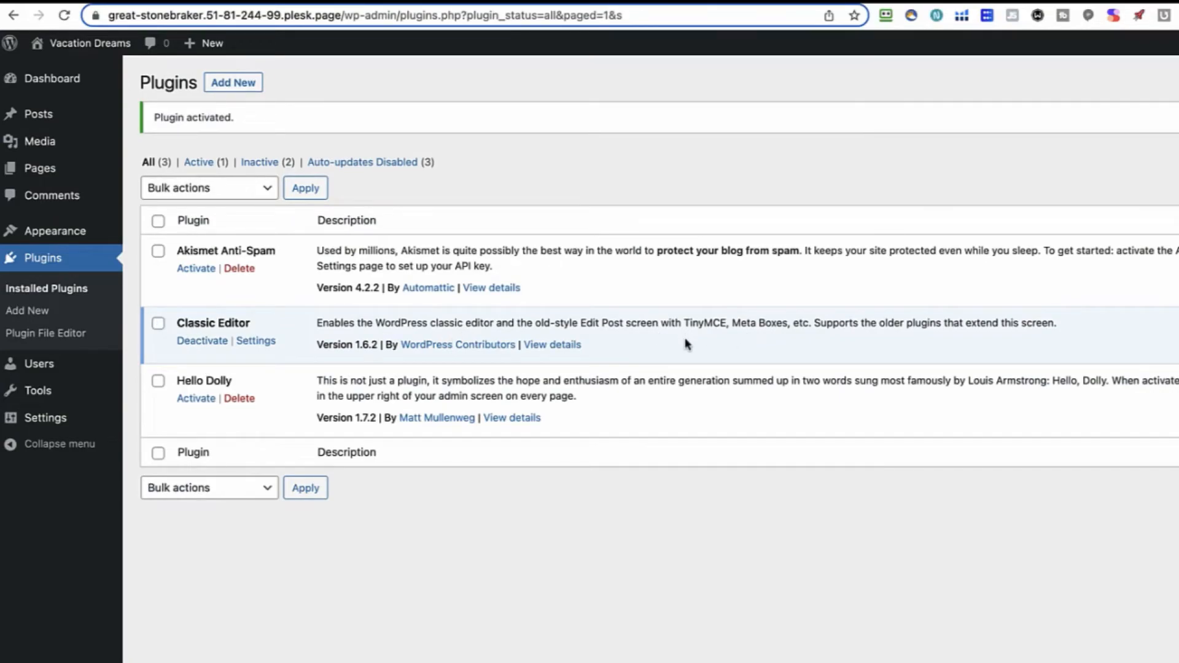
click(199, 343)
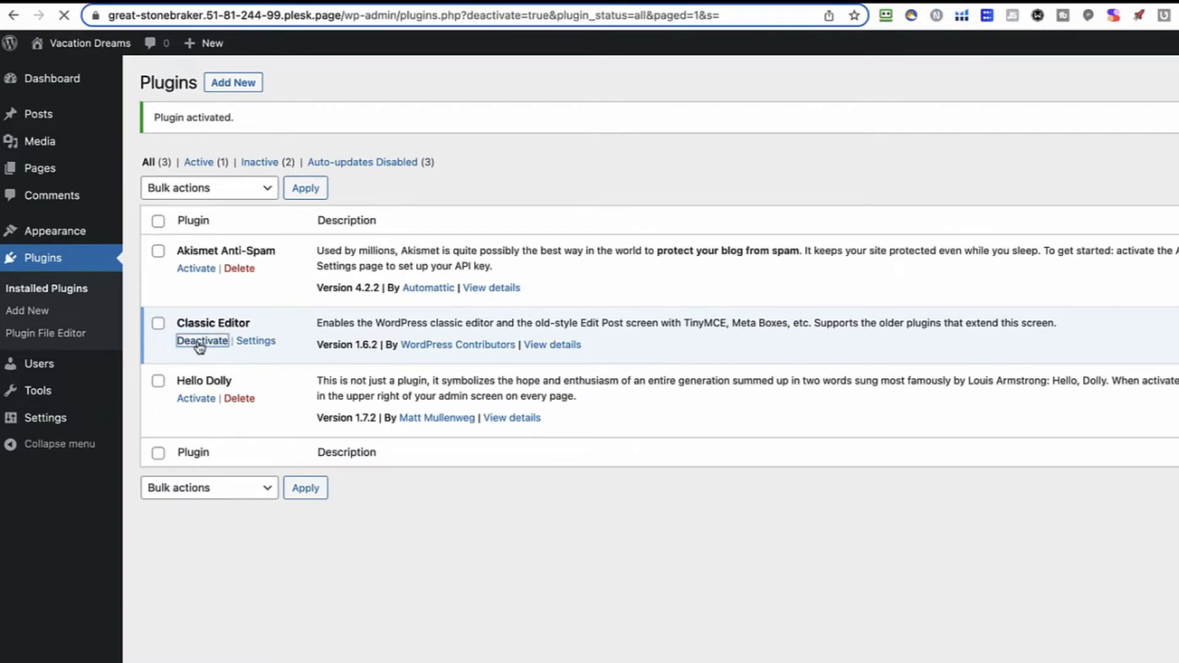
Deactivate Classic Editor via bulk actions, then delete it and confirm
click(158, 323)
click(196, 195)
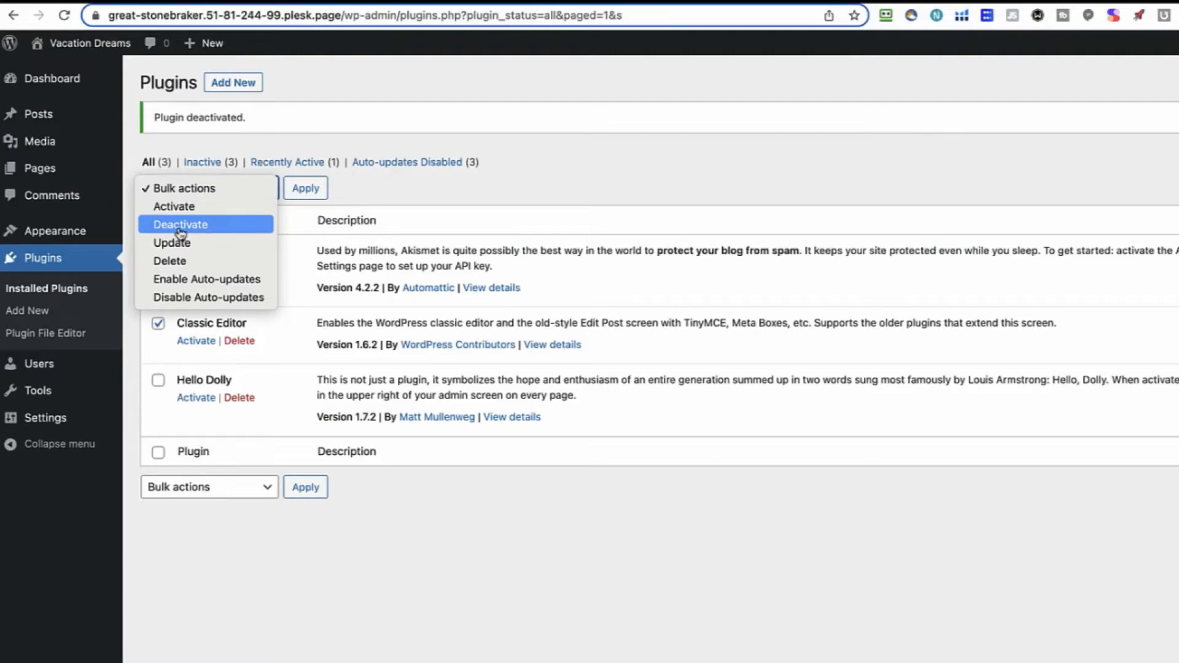
click(180, 225)
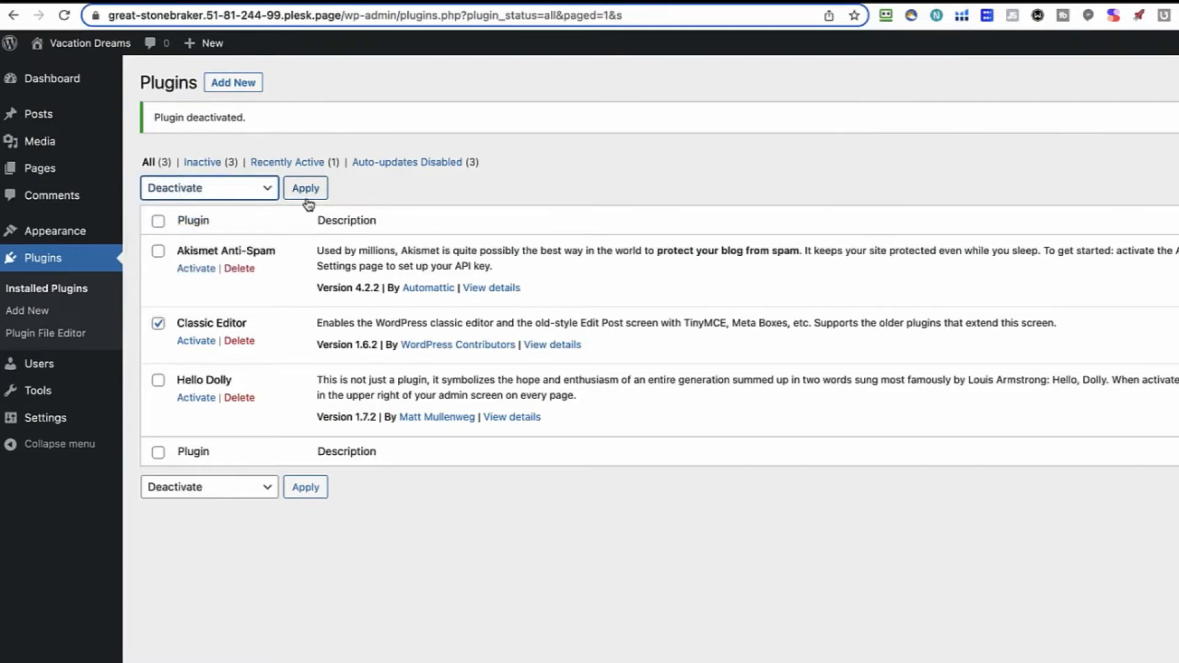
click(238, 341)
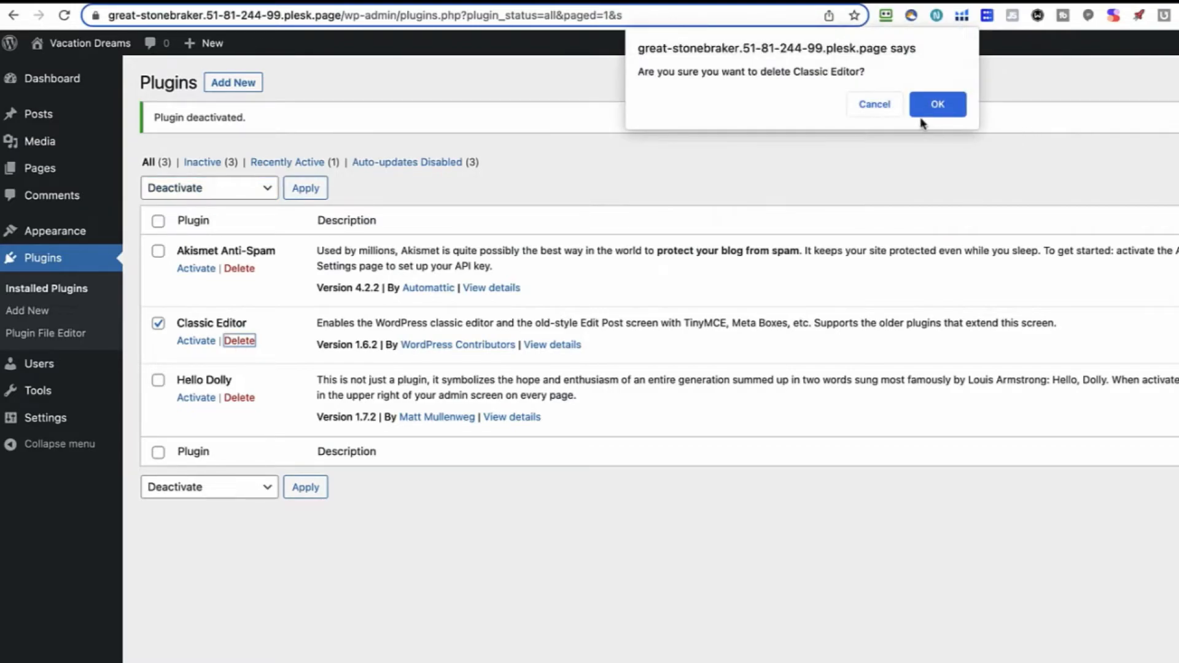
click(941, 105)
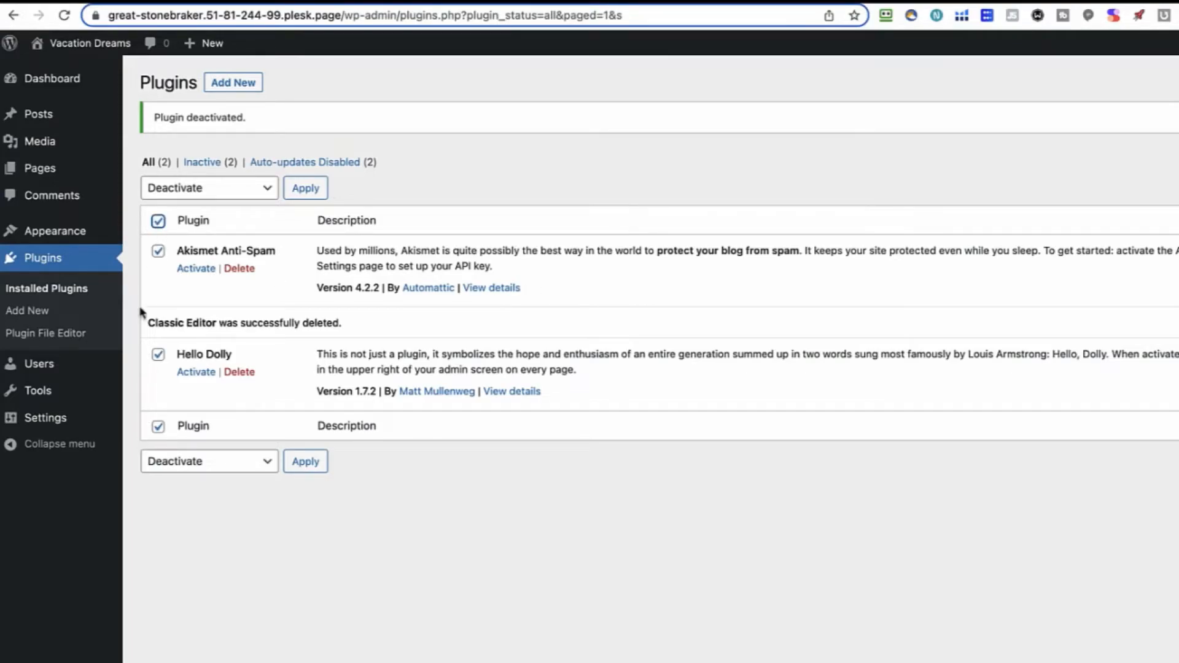
Bulk-activate Akismet Anti-Spam and Hello Dolly, then return to the plugins list
click(216, 194)
click(174, 172)
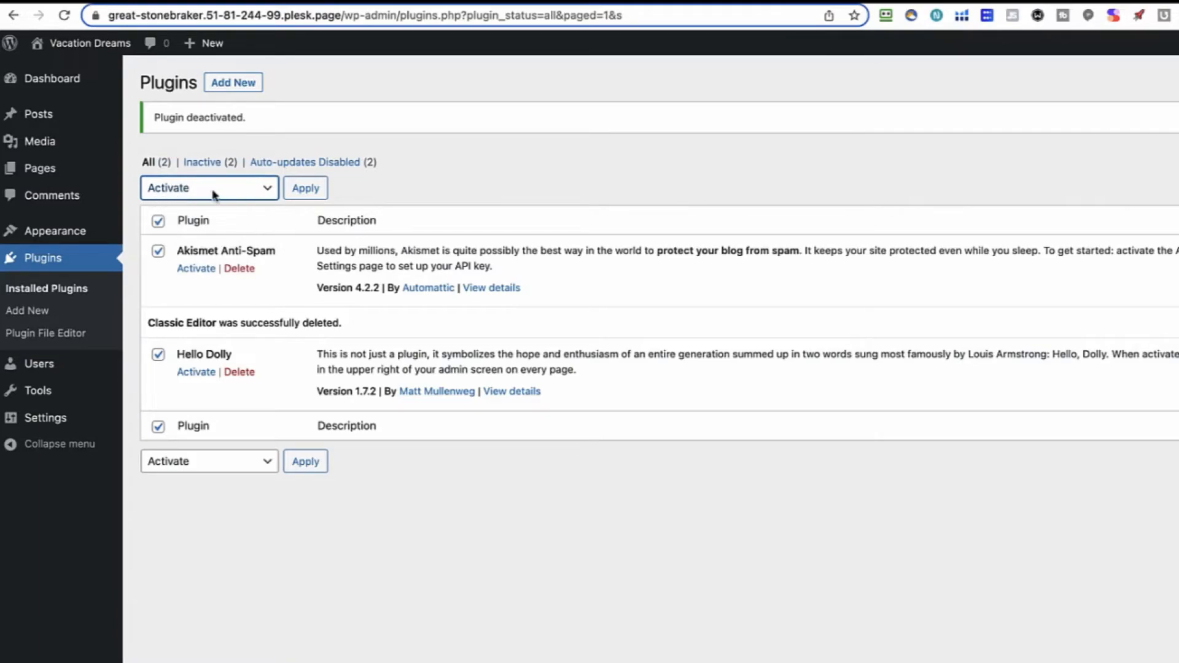
click(304, 189)
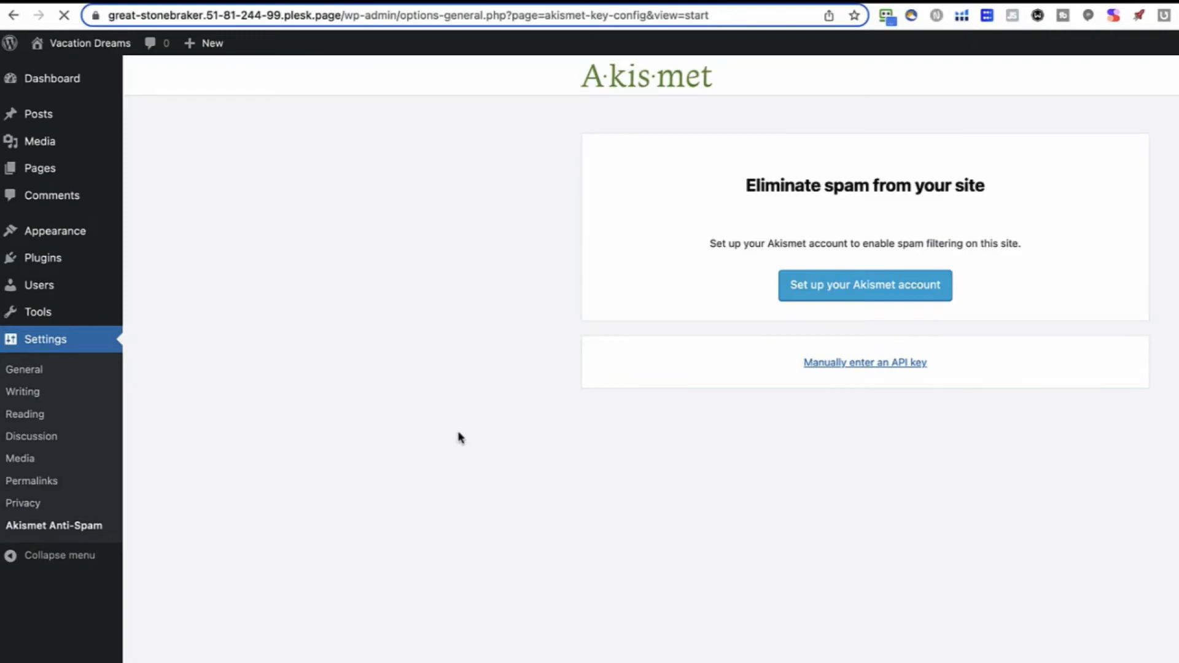
click(43, 258)
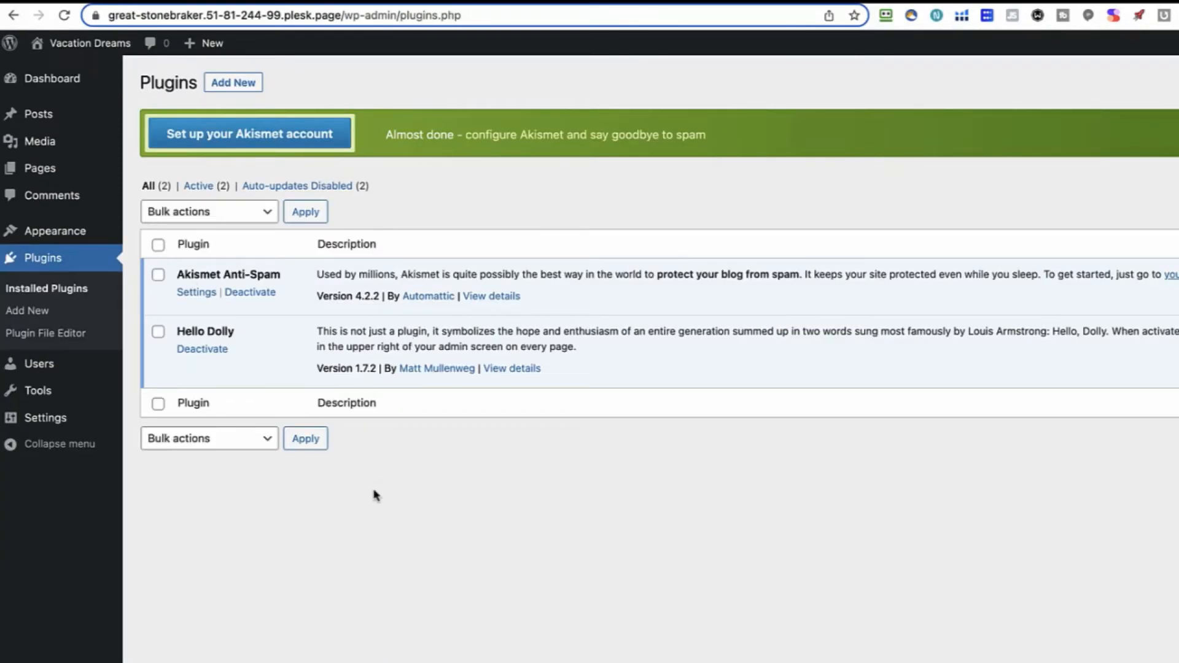
mouse_move(49, 369)
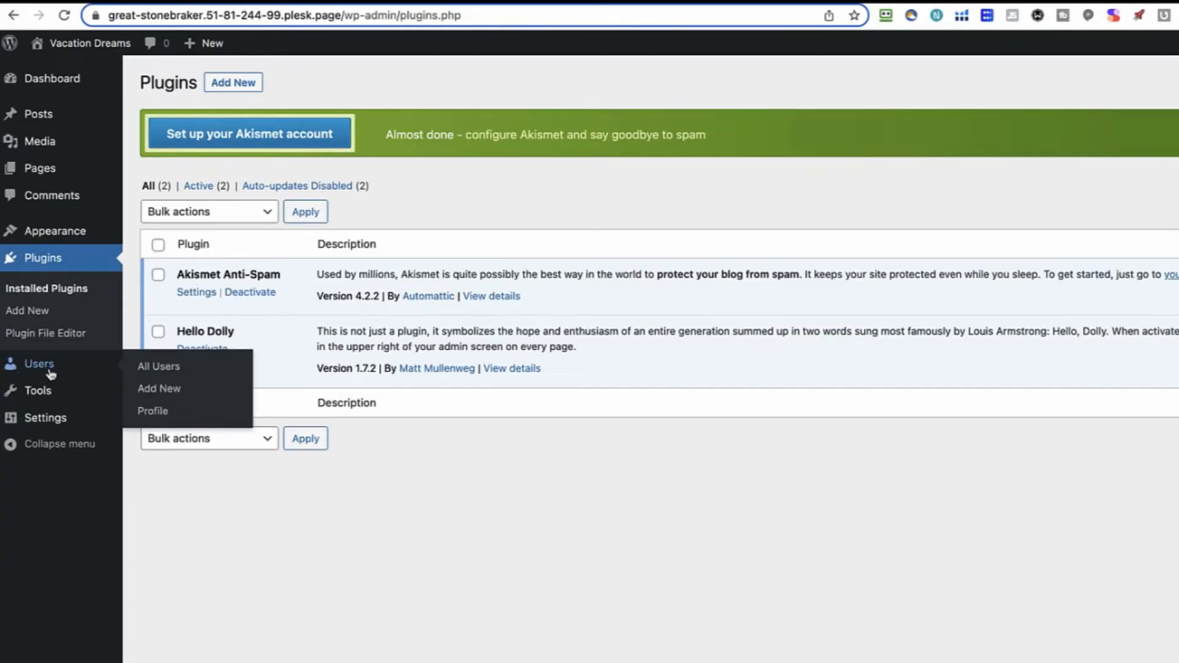
click(49, 423)
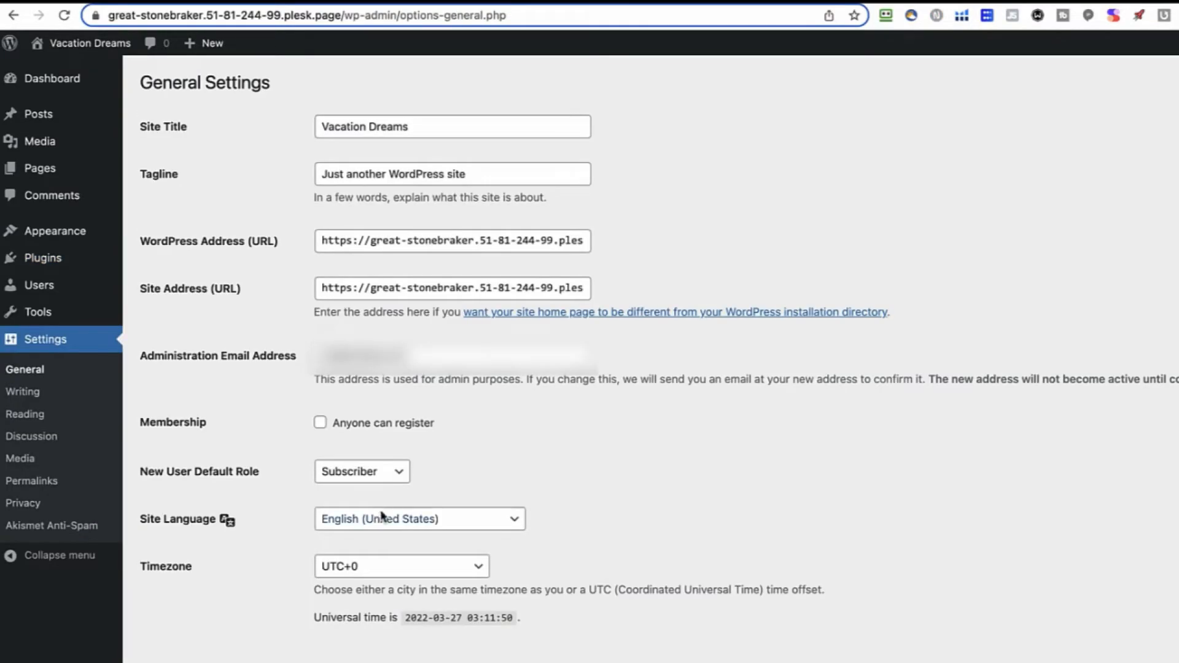
drag(421, 126, 298, 134)
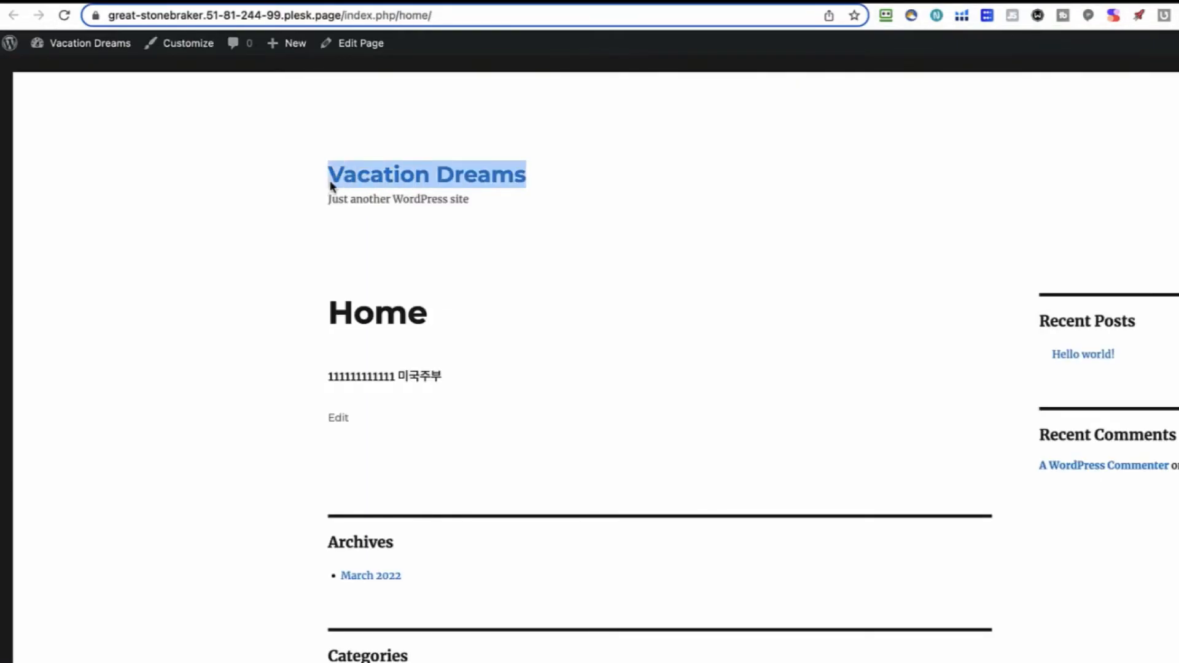
drag(469, 200, 329, 203)
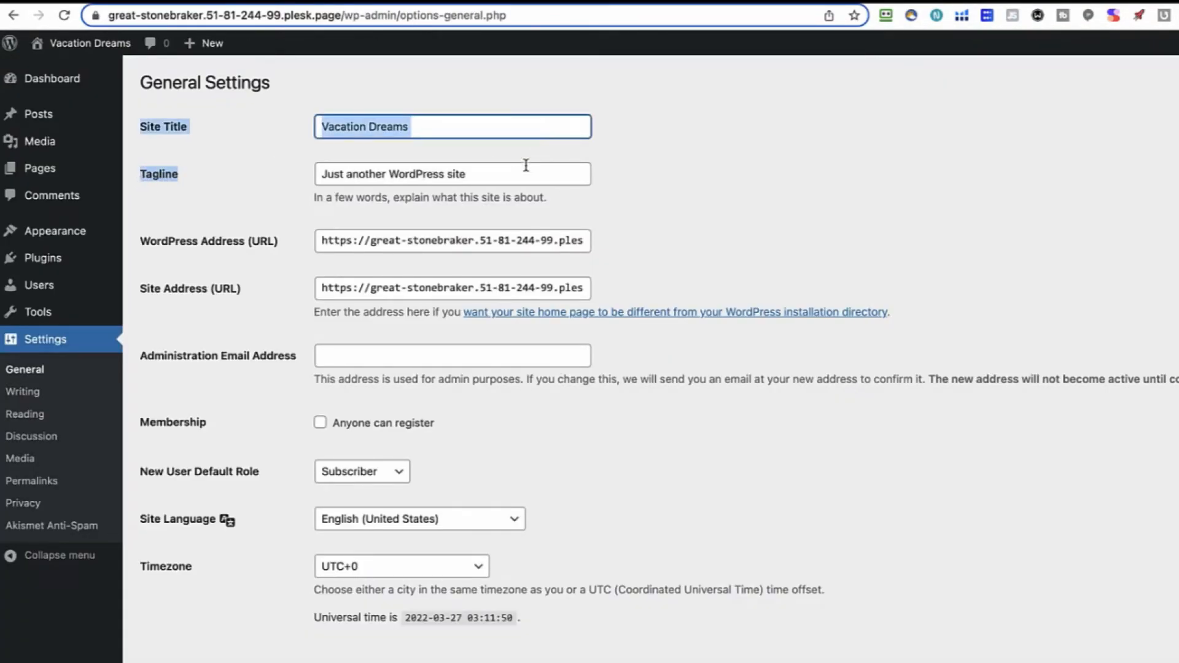
click(524, 174)
click(681, 149)
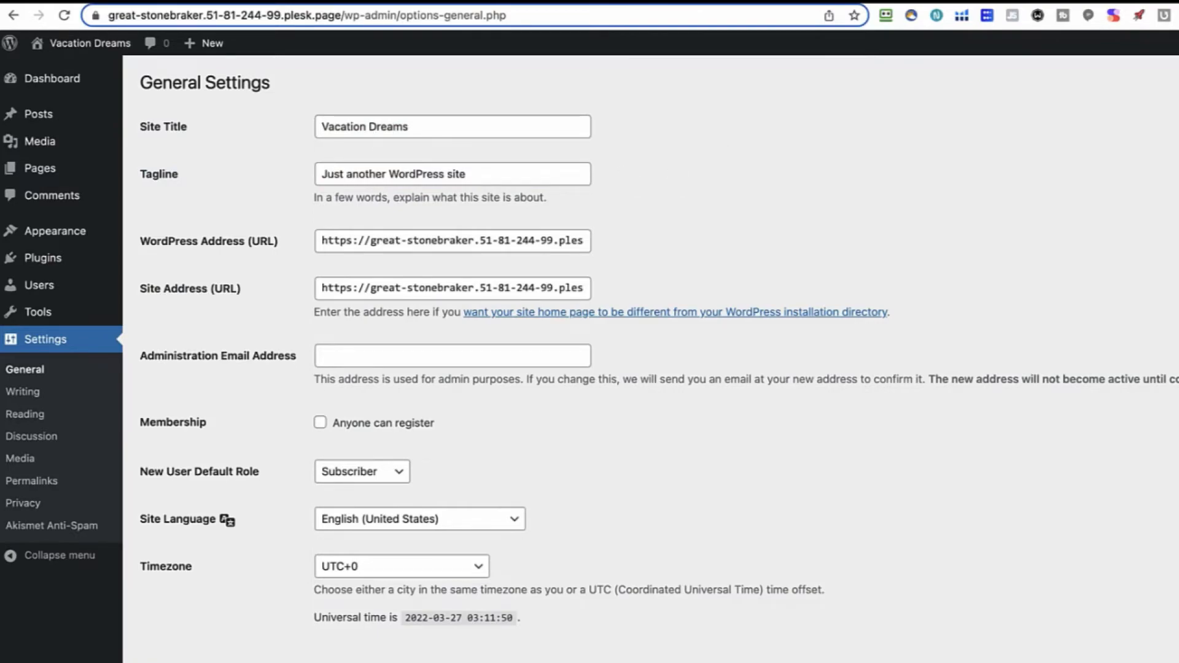
scroll(376, 164, down, 4)
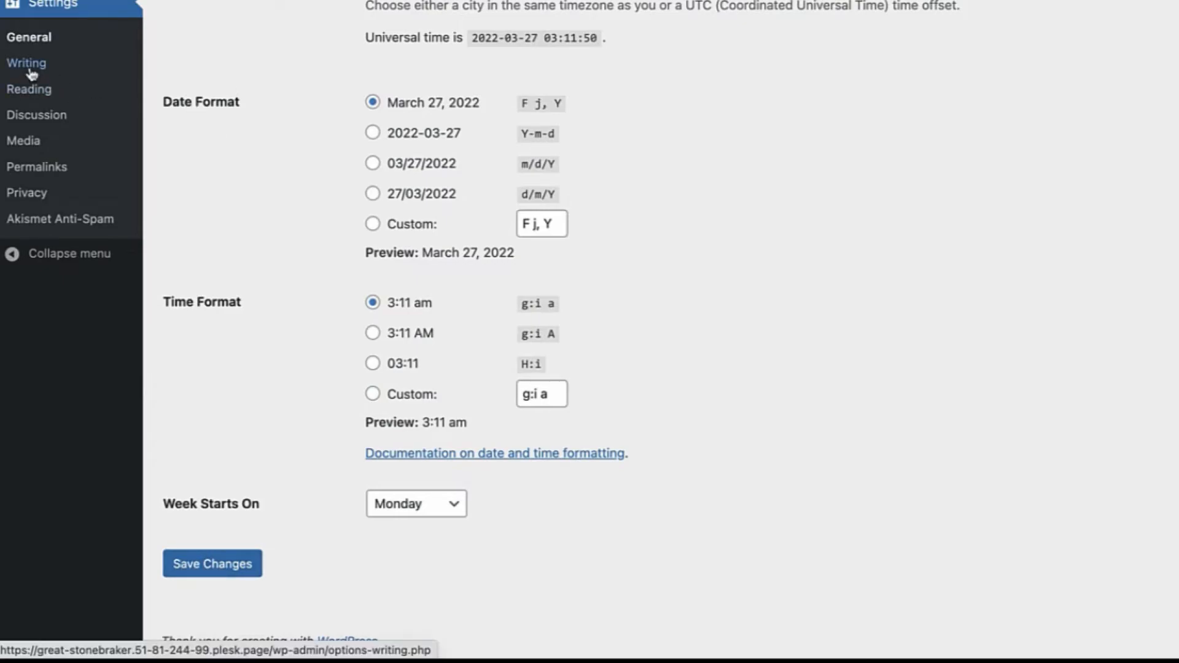
In Reading settings, set the homepage to the static page 'Home' and save
click(29, 89)
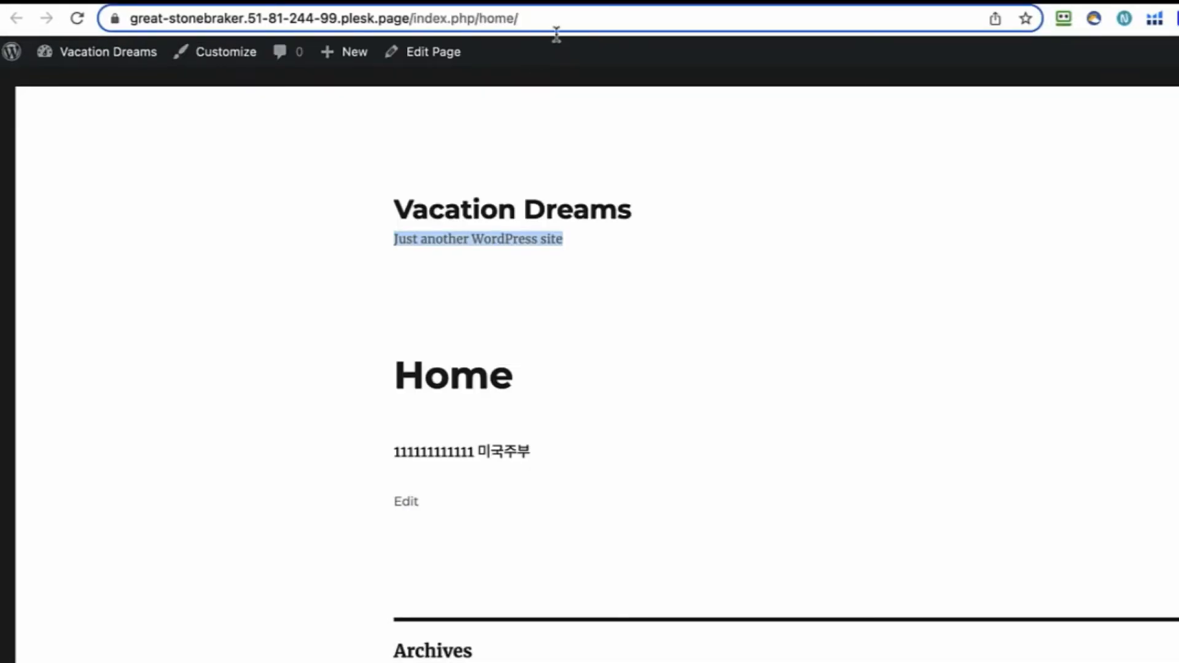
drag(568, 18, 523, 18)
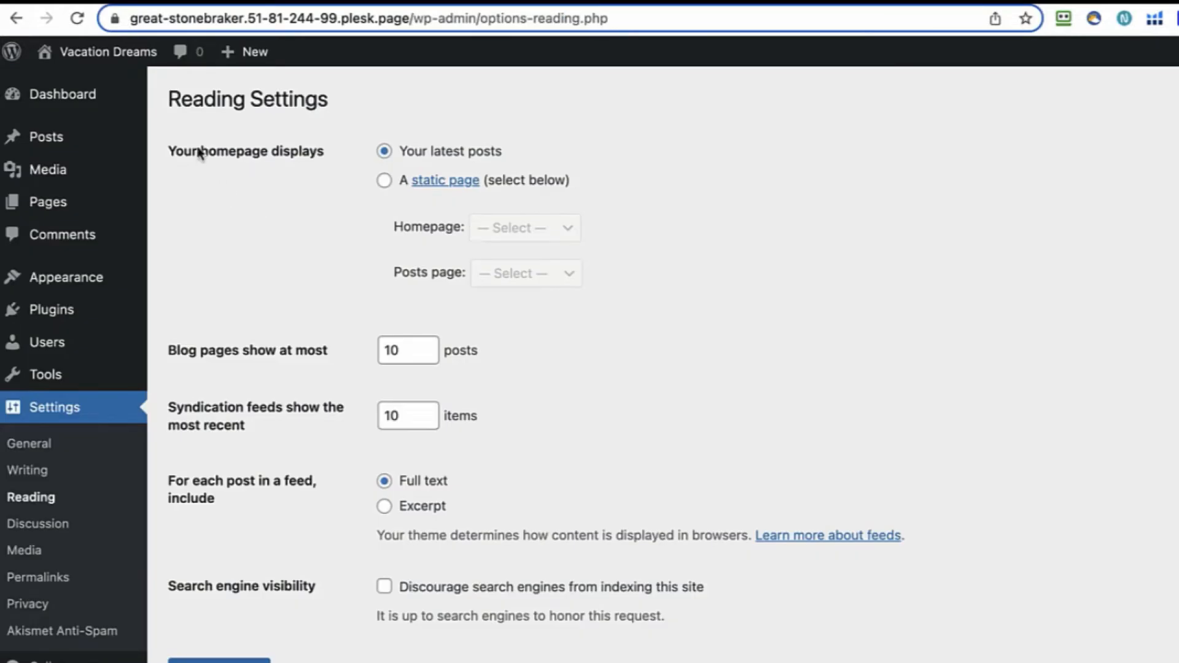
click(384, 181)
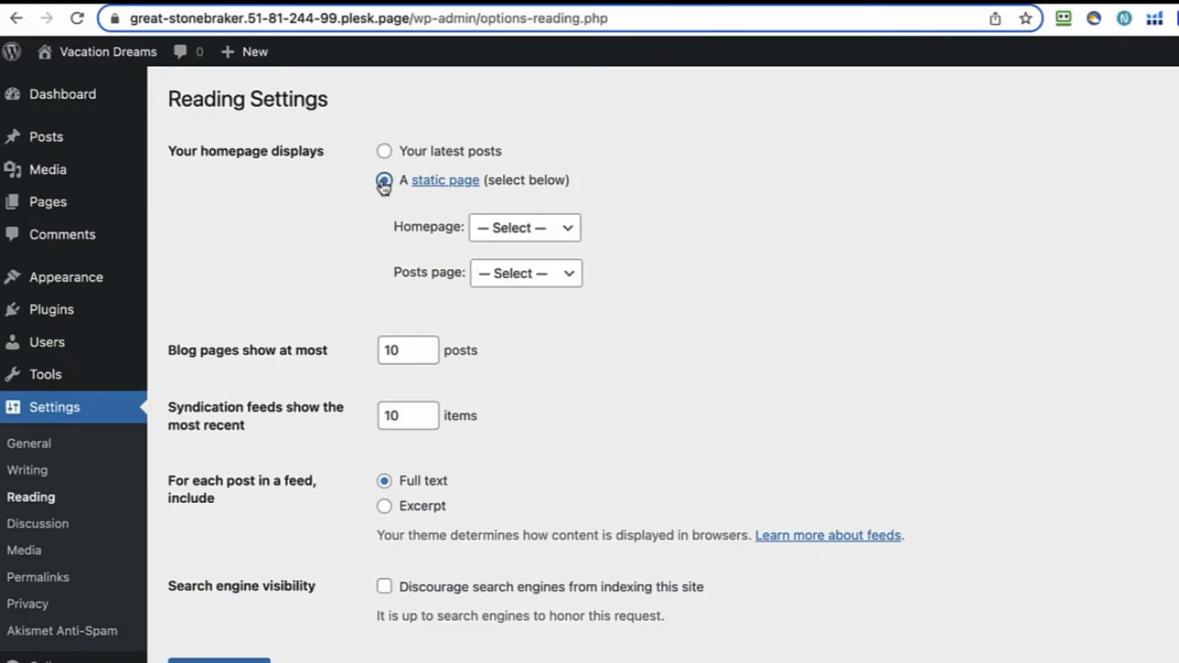
click(567, 232)
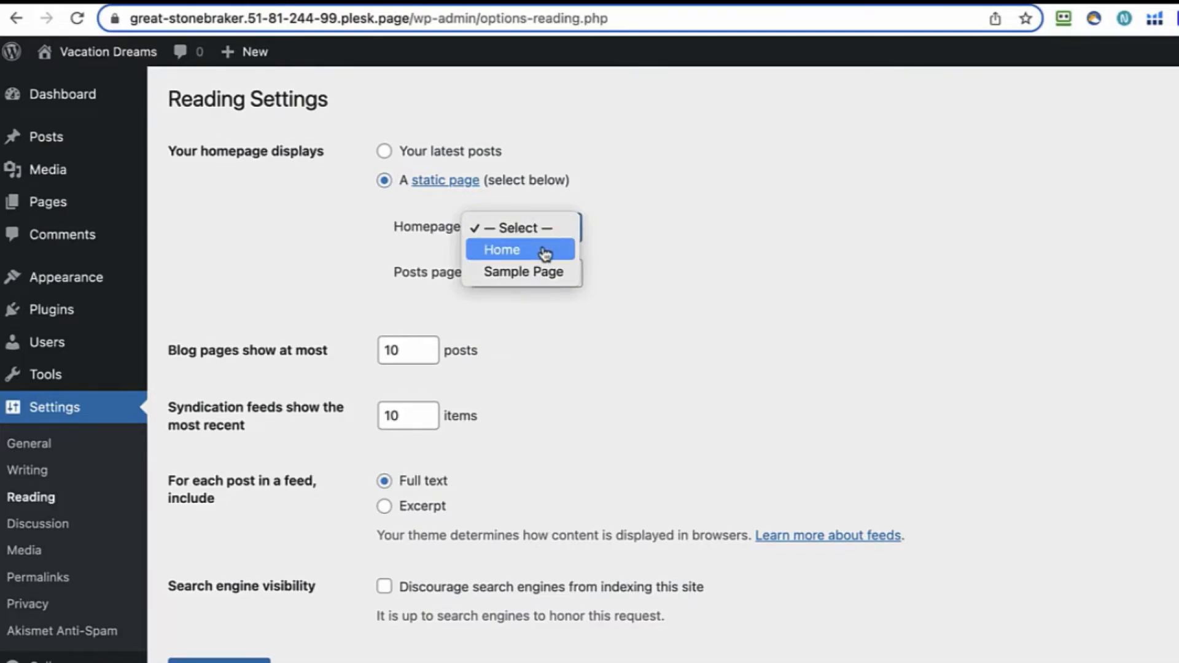
click(545, 251)
click(311, 241)
click(221, 660)
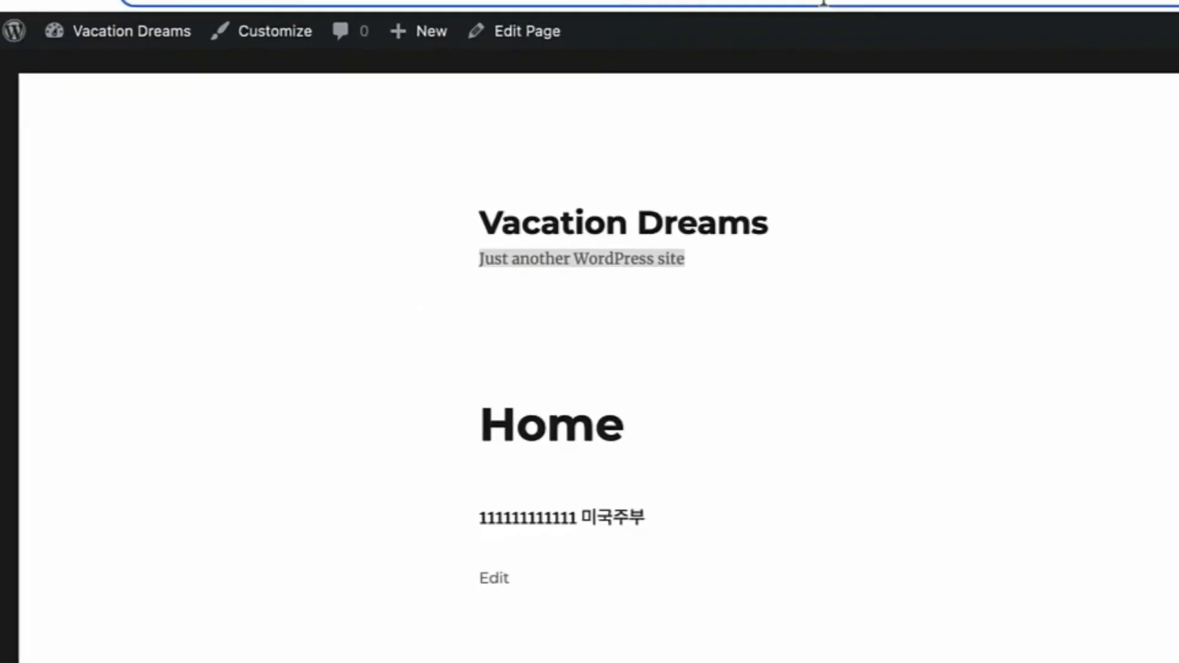
Remove home/ from the address so the bare site domain loads
drag(658, 24, 716, 26)
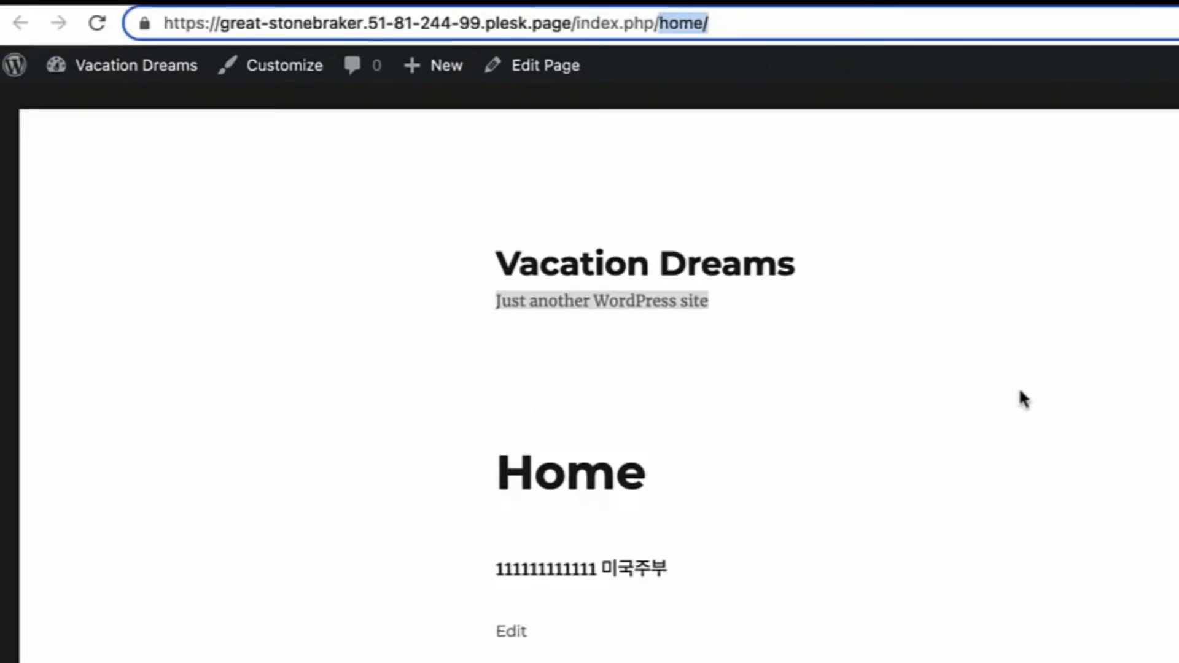
key(BackSpace)
key(Return)
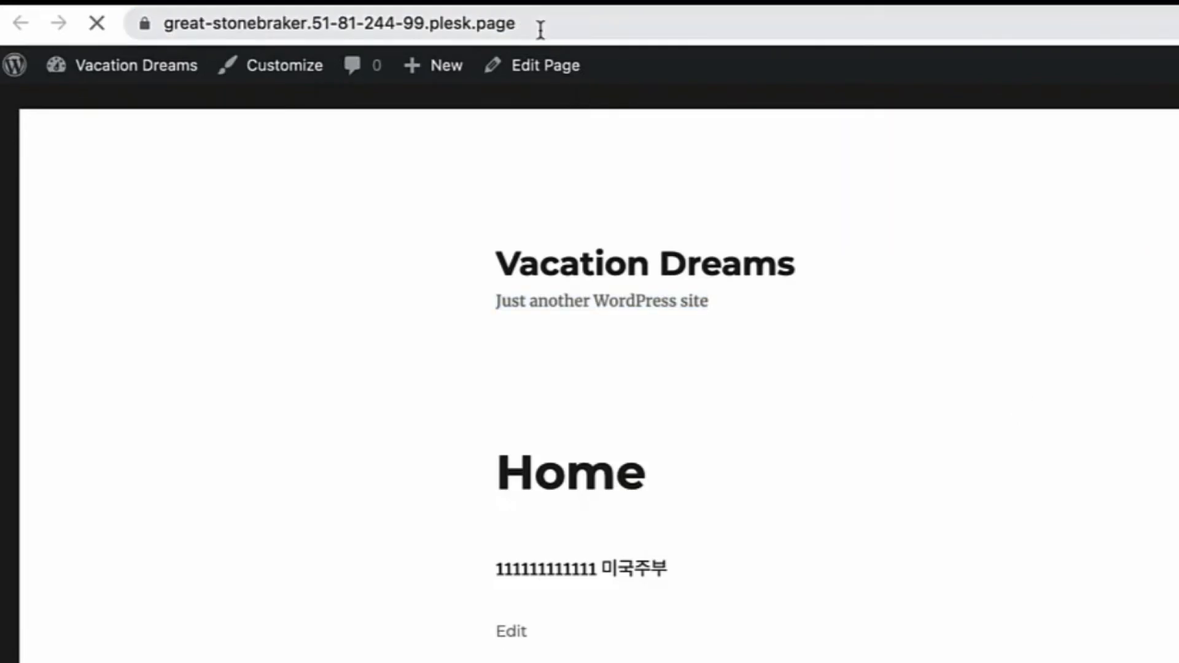
click(543, 29)
click(865, 412)
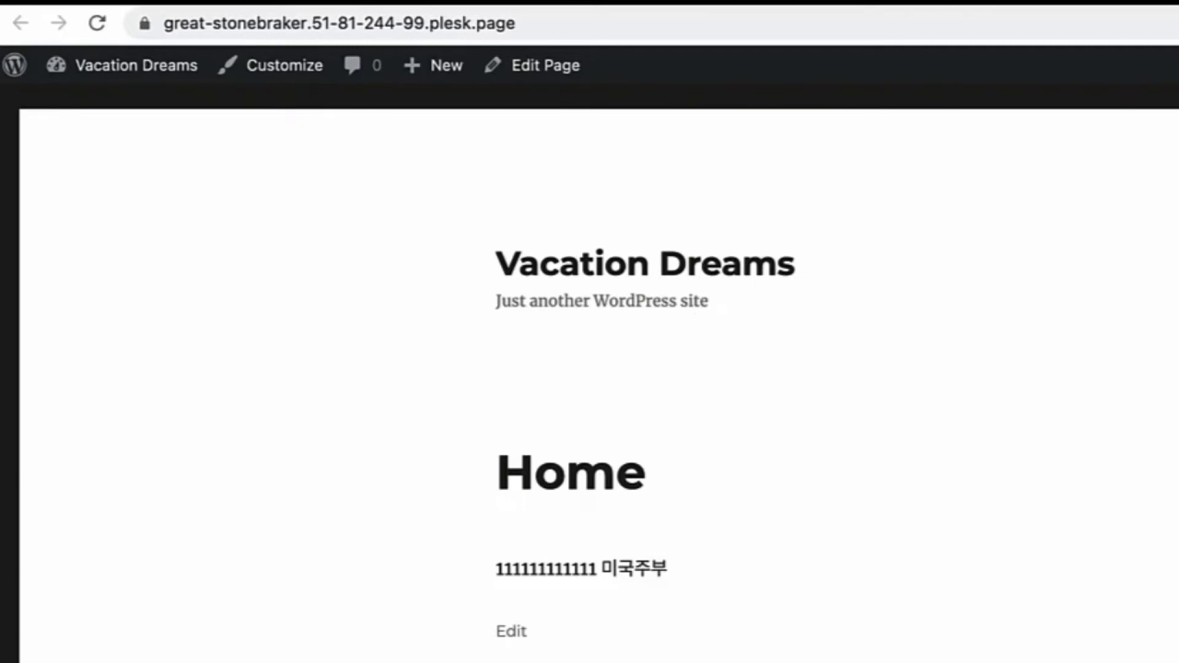
Try the /home address and confirm it returns a 404 error
click(799, 31)
text(/home)
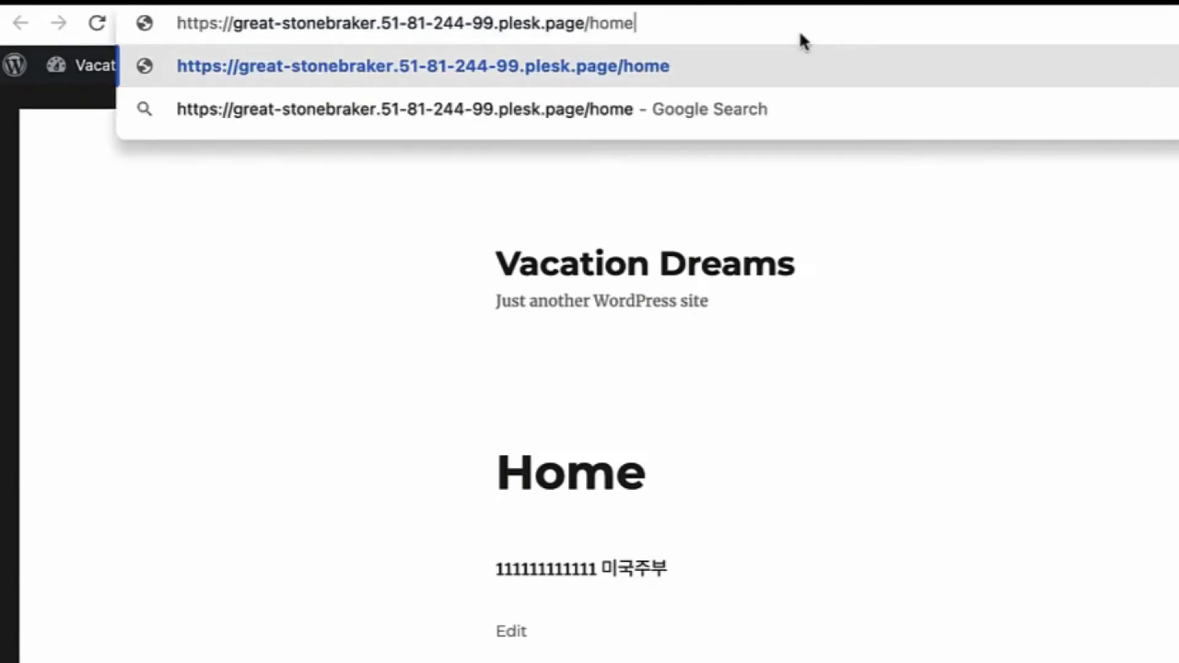
key(Return)
double_click(801, 253)
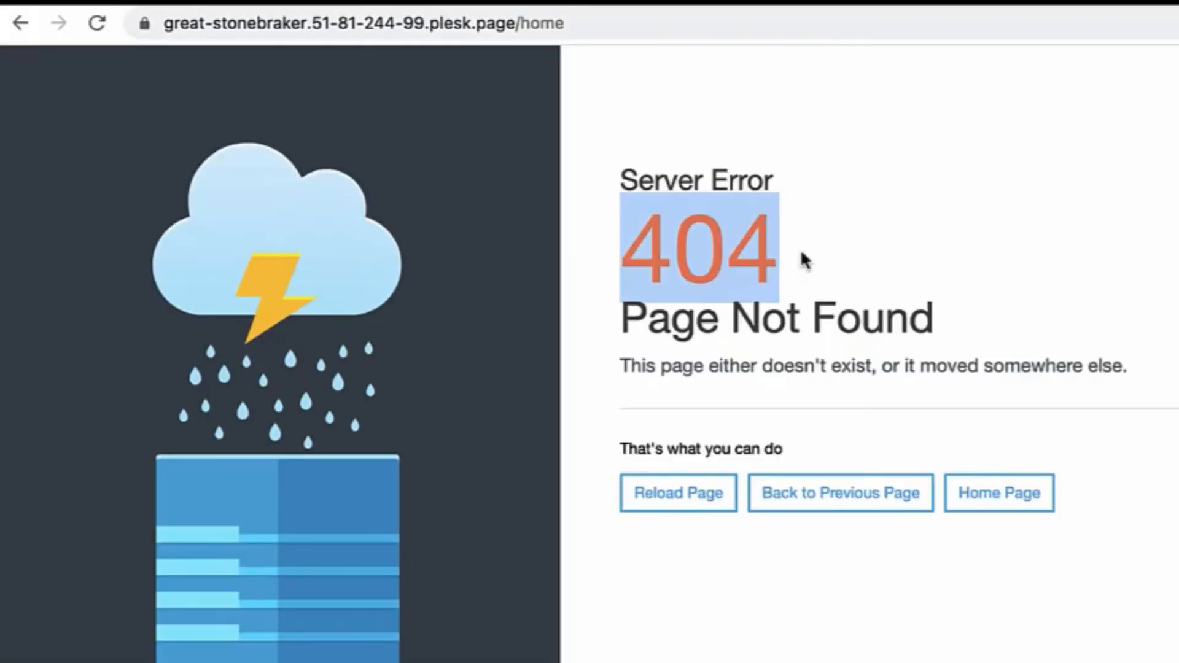
click(906, 253)
Go back to the bare domain, confirming the Home heading shows on the front page
click(596, 12)
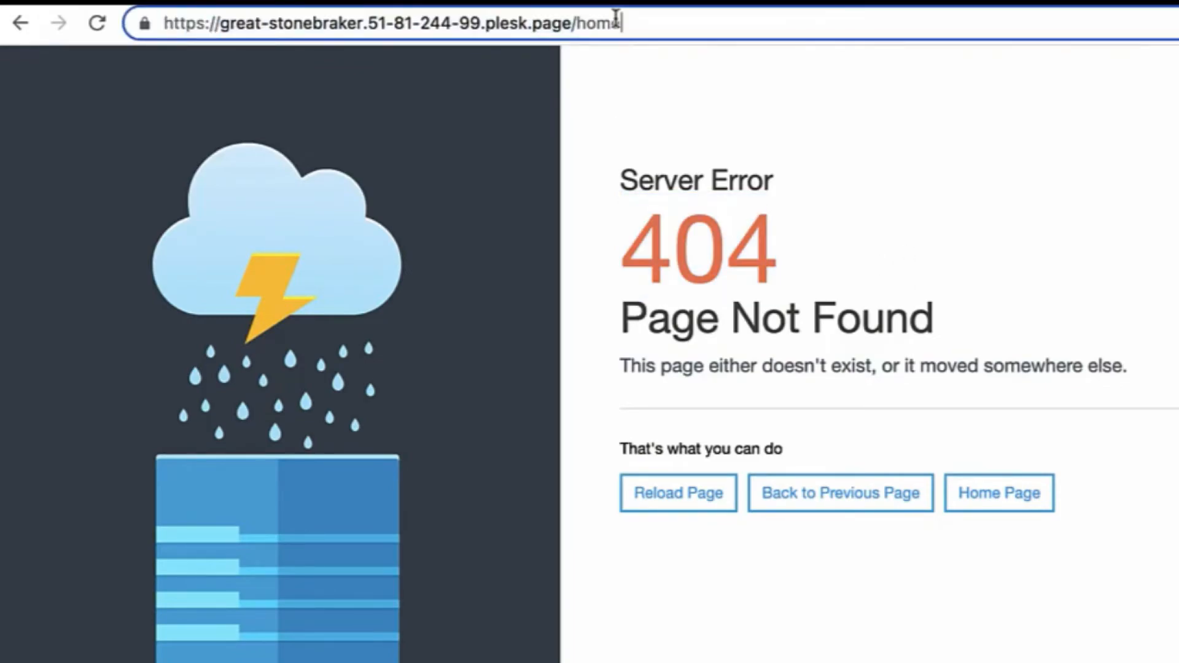
key(BackSpace)
key(BackSpace)
key(BackSpace)
key(BackSpace)
key(BackSpace)
key(Return)
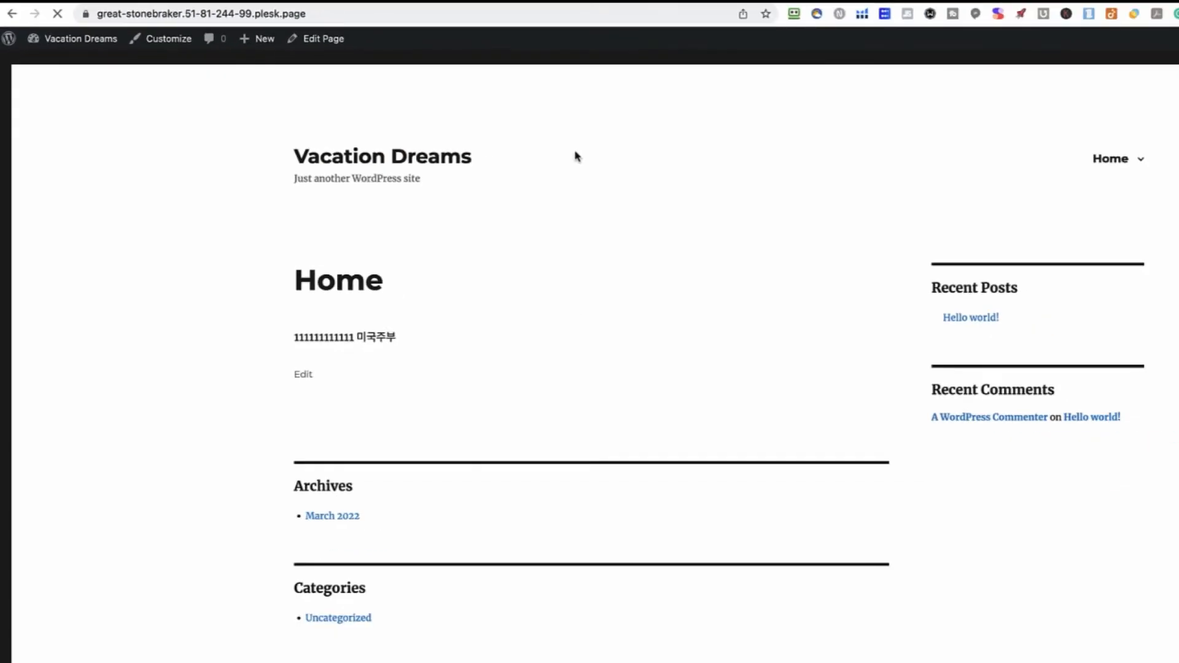
drag(496, 469, 695, 488)
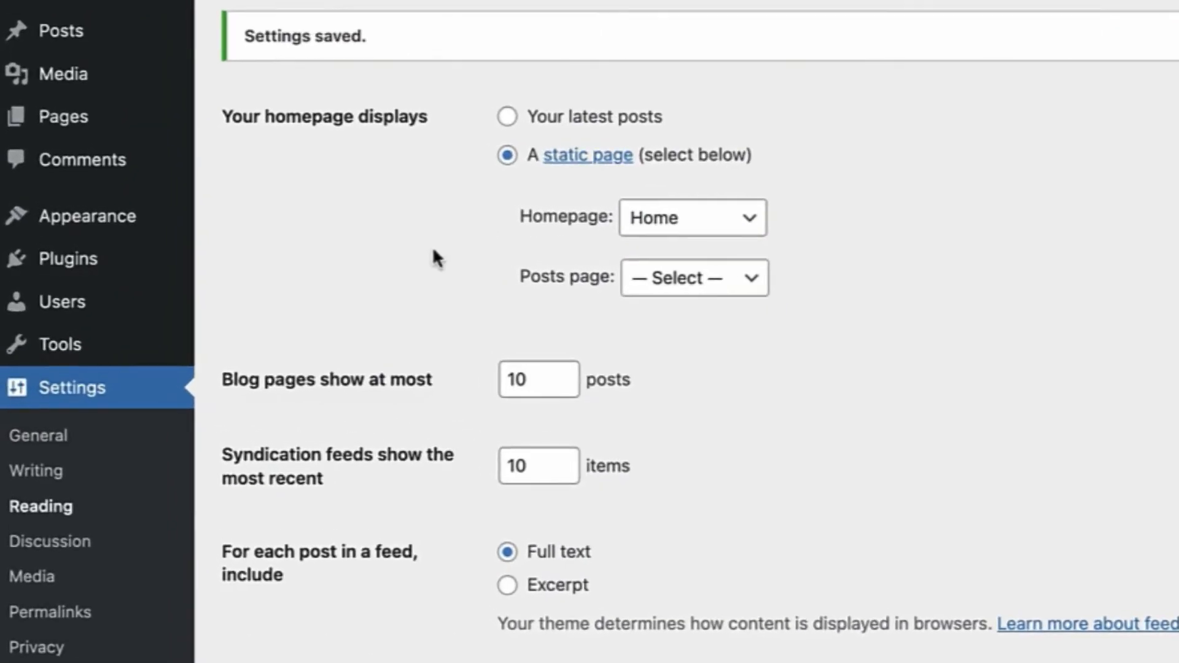
mouse_move(41, 158)
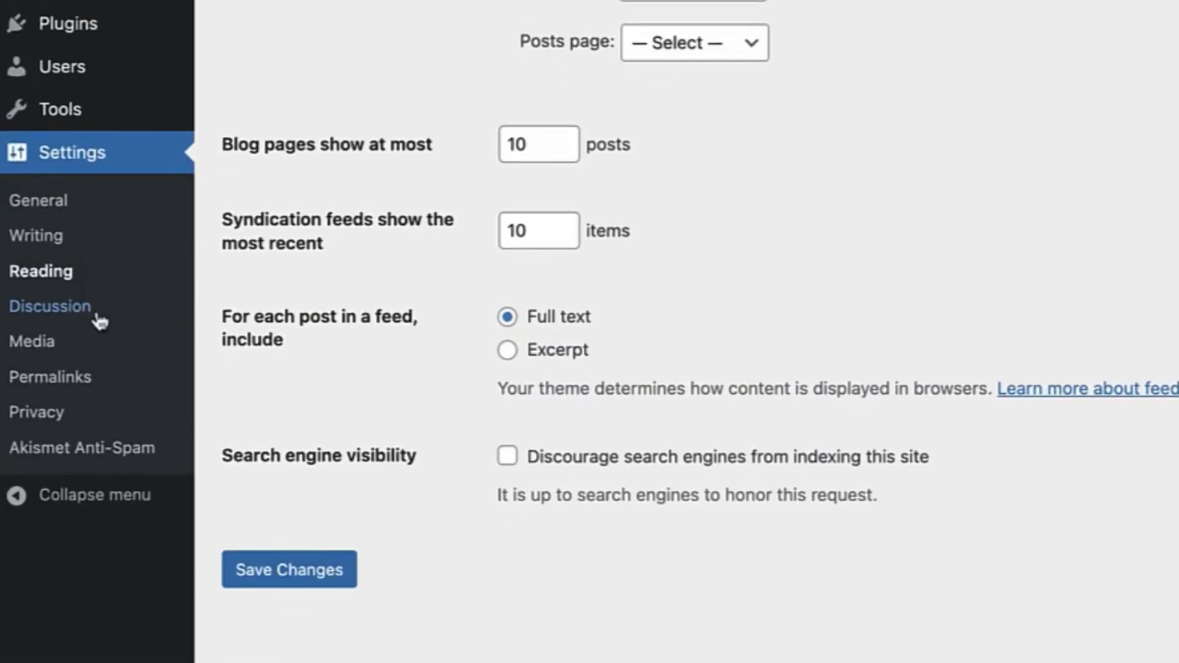
Uncheck all Discussion options: link notifications, commenter rules, cookies, threading, emails, moderation; save
click(98, 334)
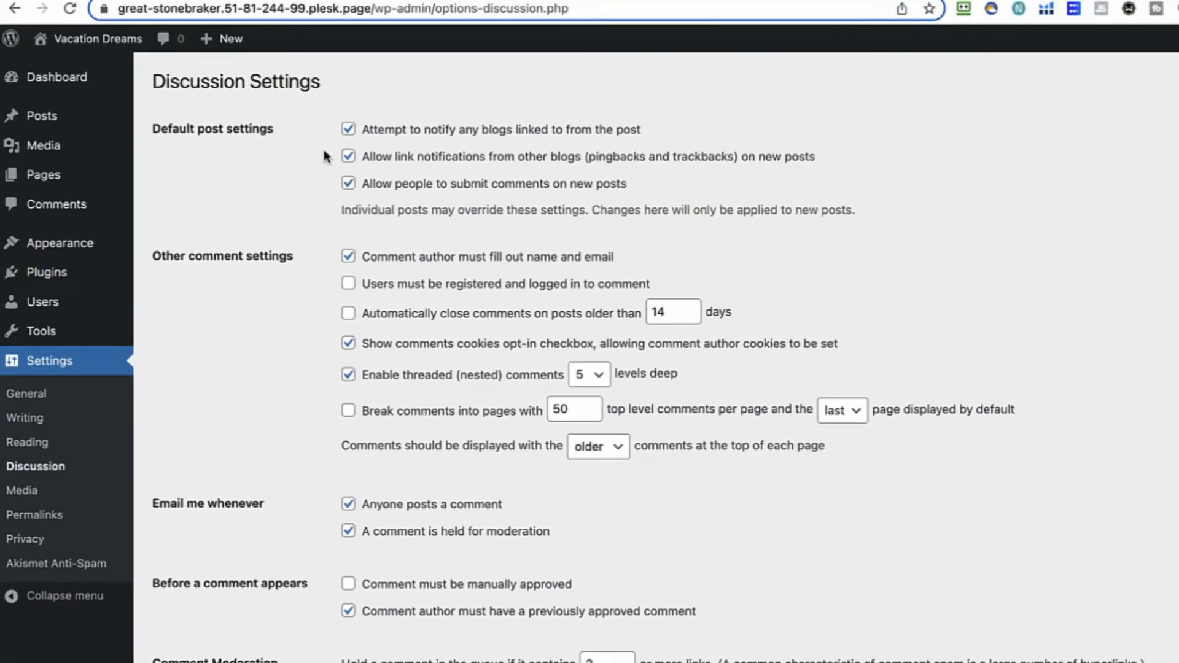
click(349, 129)
click(348, 157)
click(348, 257)
click(348, 343)
click(348, 375)
click(348, 504)
click(348, 531)
click(348, 611)
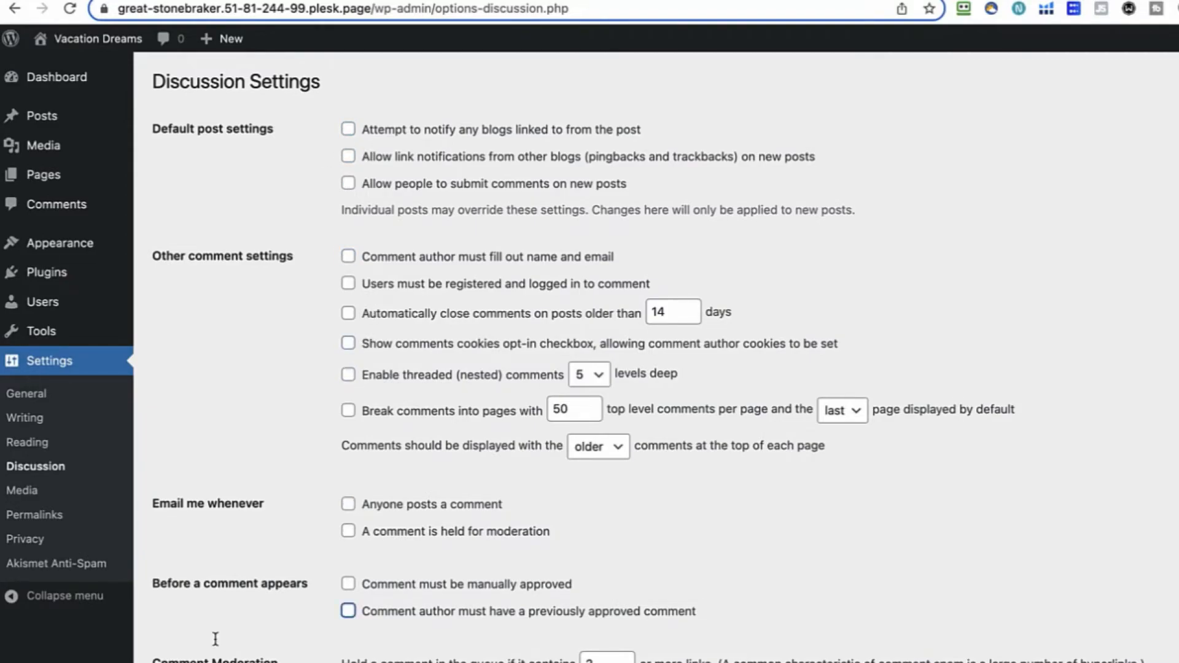
scroll(316, 592, down, 10)
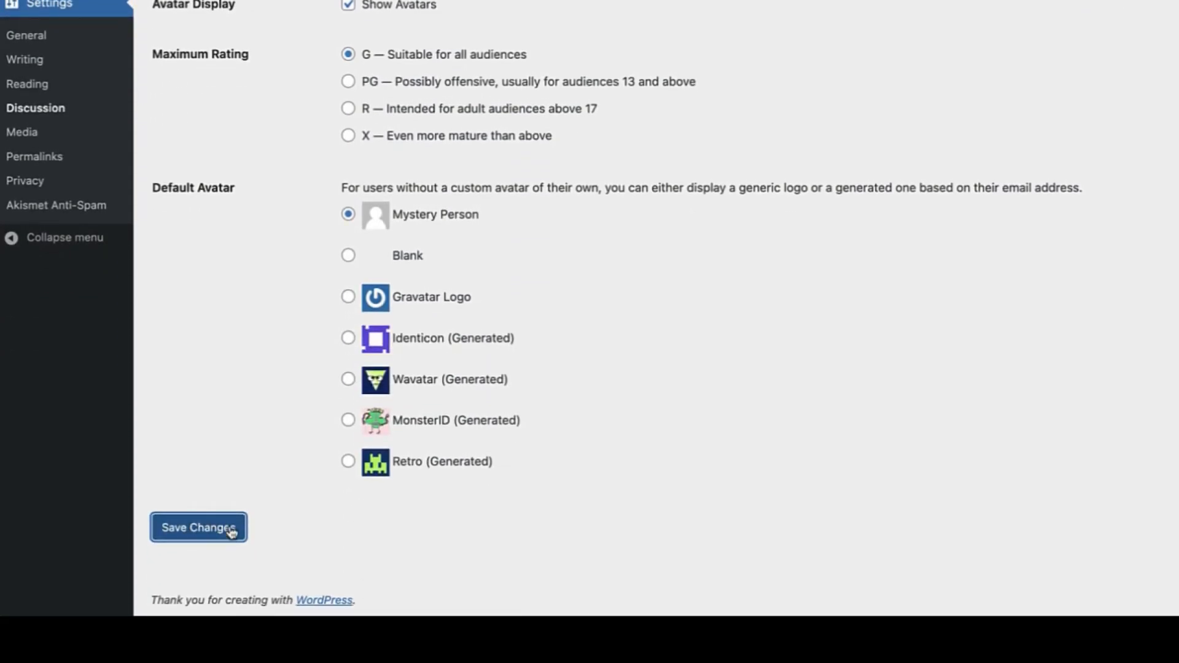
click(230, 530)
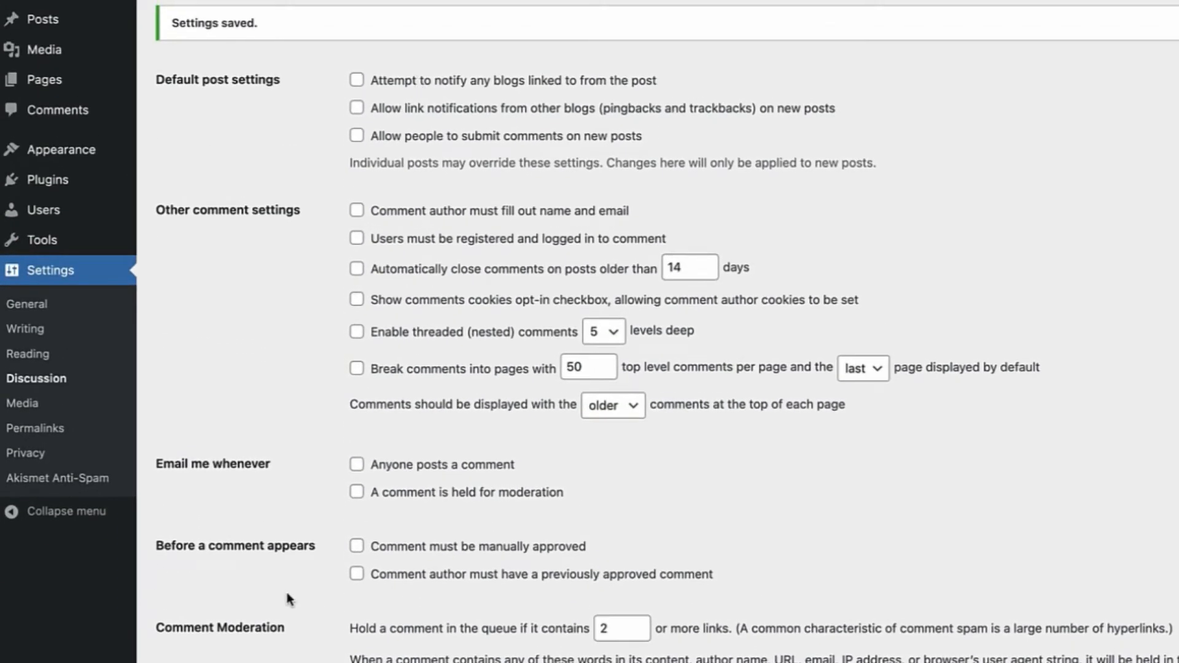
Open Permalinks settings and inspect the Post name example URL ending in sample-post/
click(53, 430)
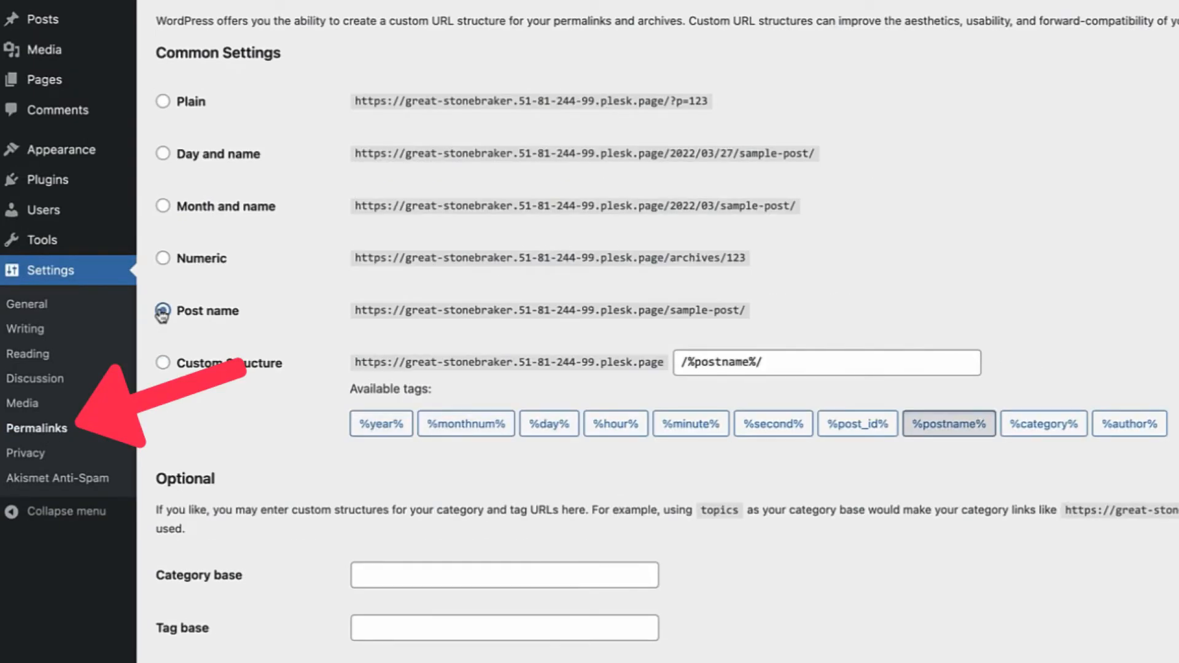
drag(747, 310, 670, 312)
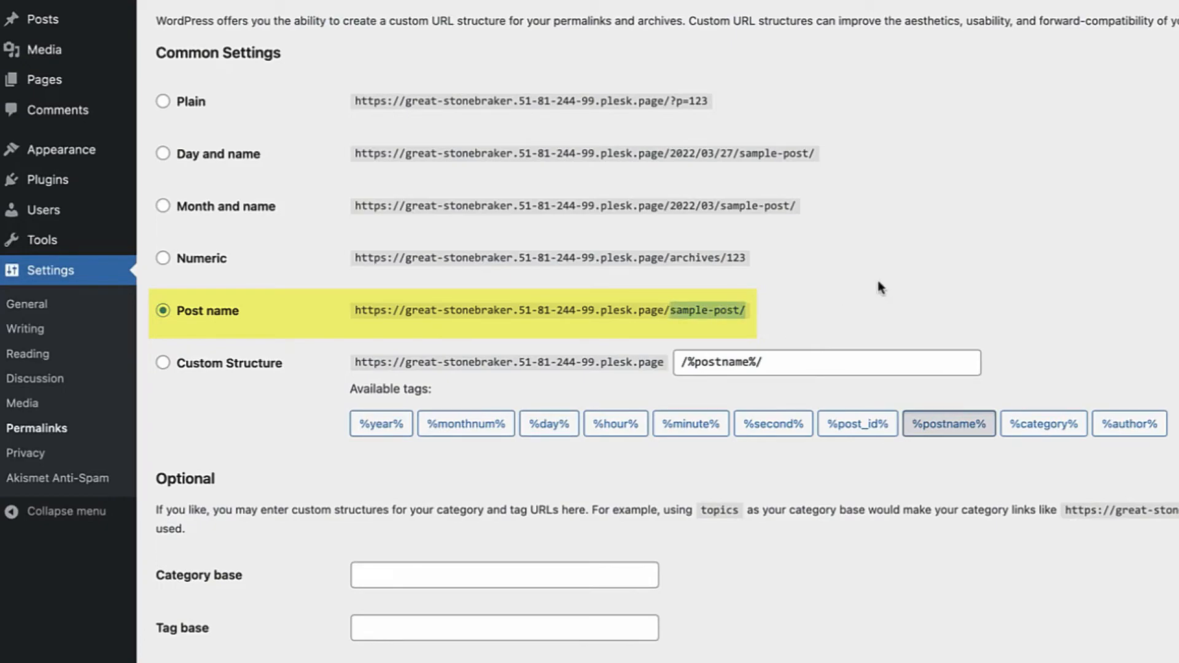
click(670, 315)
drag(669, 315, 773, 315)
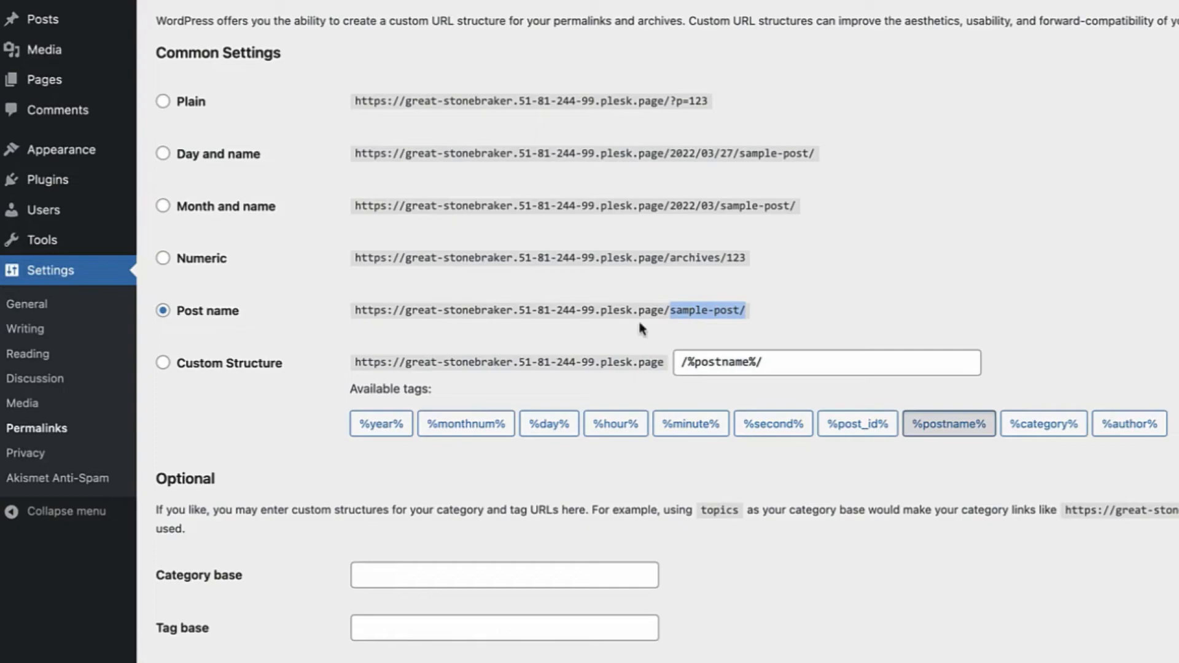
drag(659, 318, 310, 317)
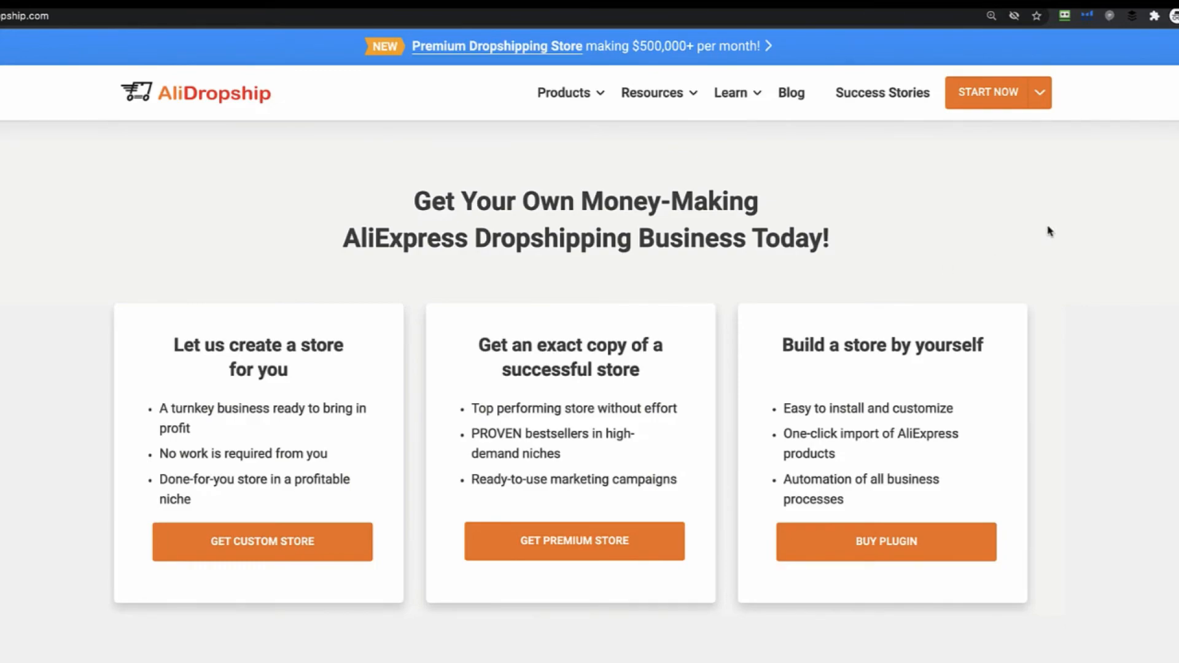
mouse_move(574, 103)
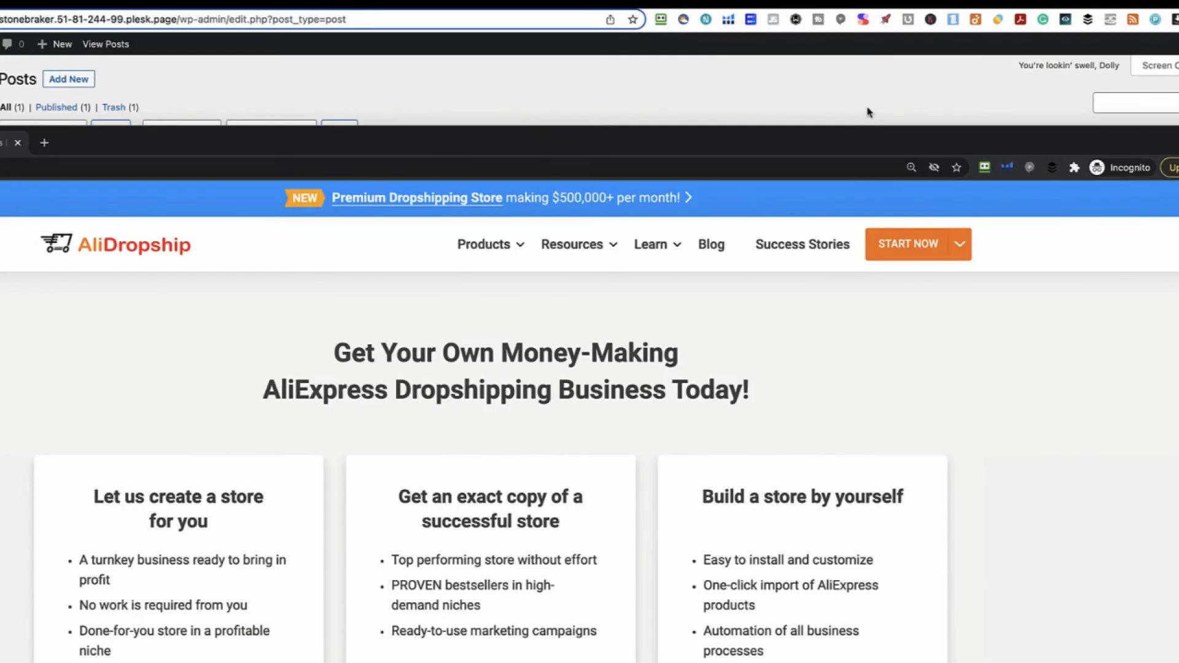
Back in the WordPress dashboard, open Plugins > Add New > Upload Plugin for a .zip file
click(867, 112)
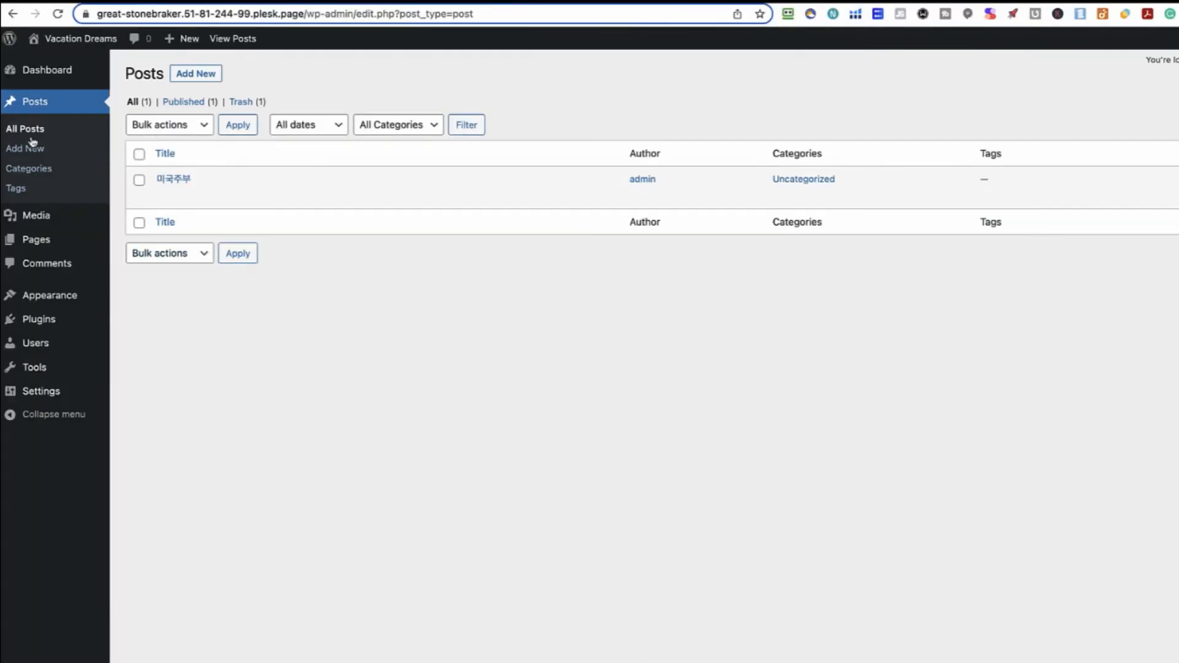
click(39, 321)
click(217, 76)
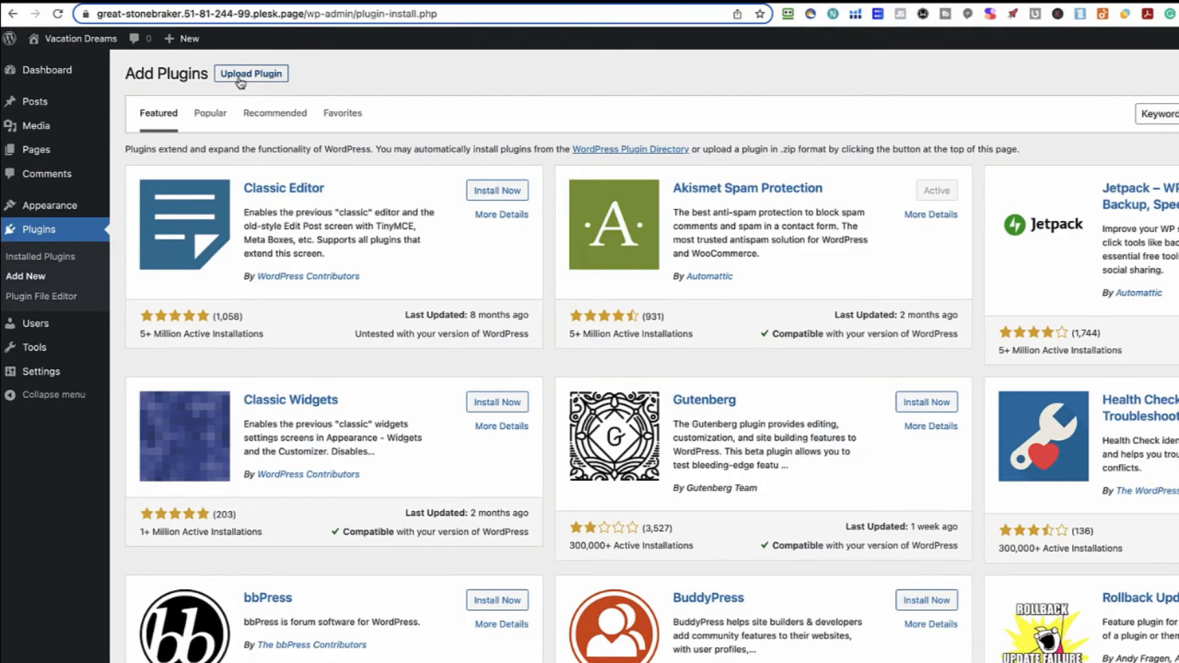
click(271, 76)
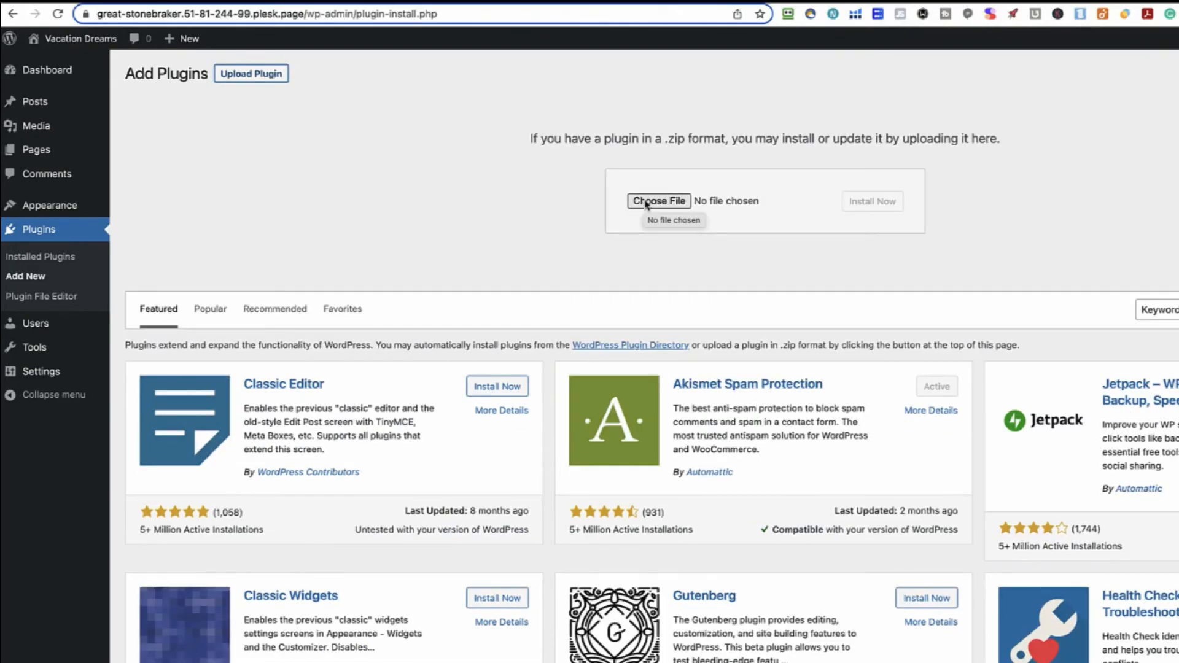